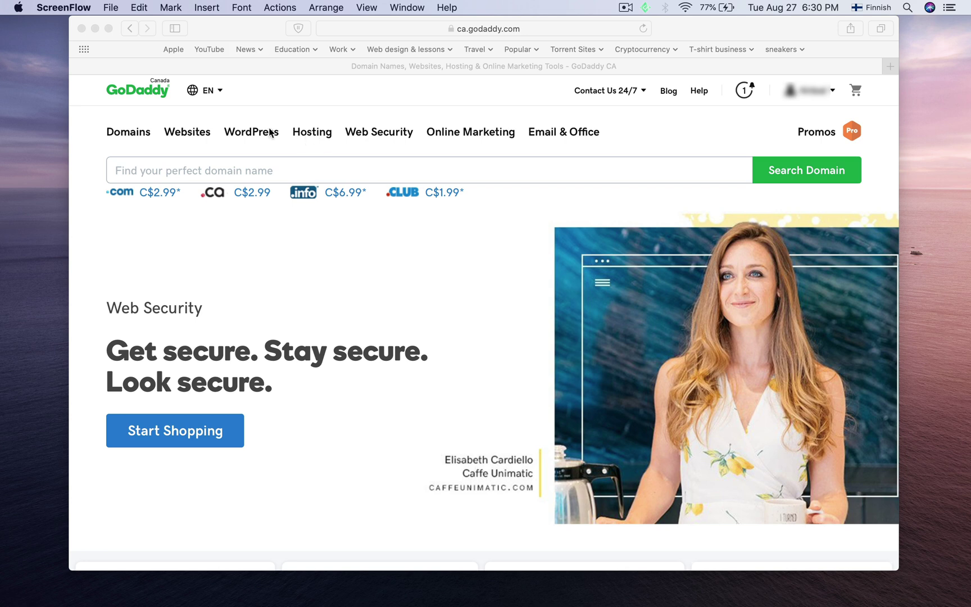
Step: Open the SSL Certificates page under Web Security and examine the available certificate plans and their prices
left_click(372, 131)
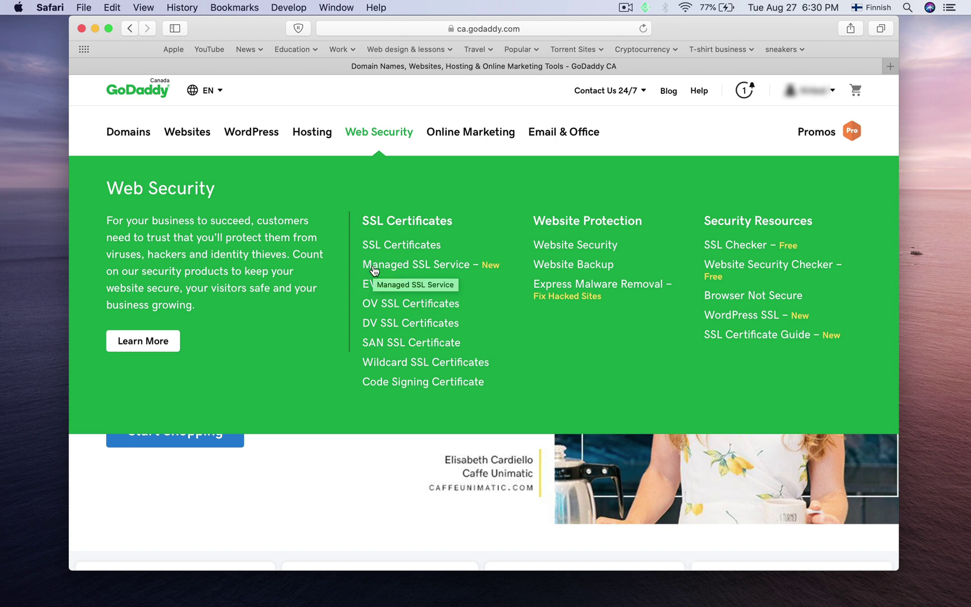
left_click(402, 251)
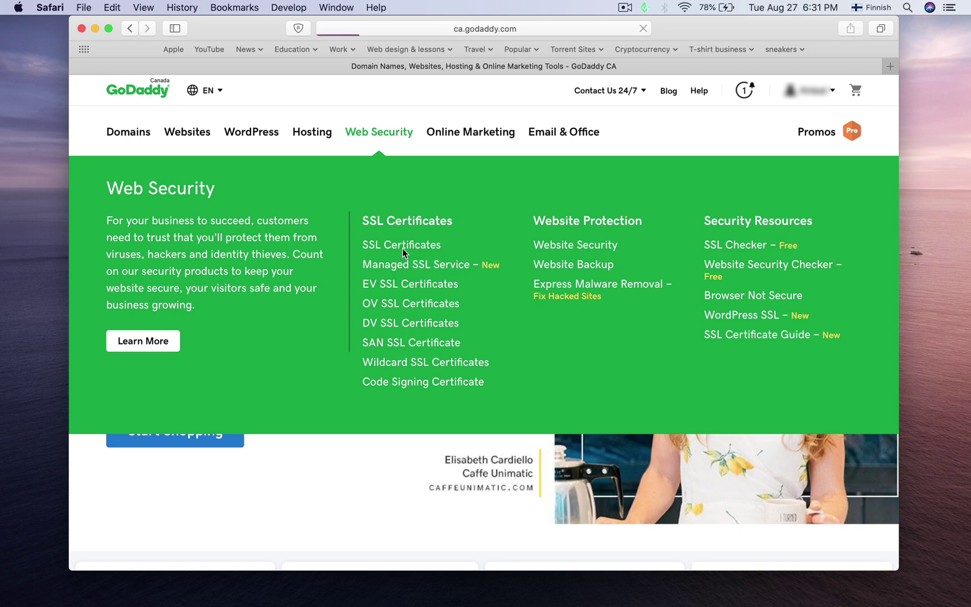
scroll(382, 341, "down", 10)
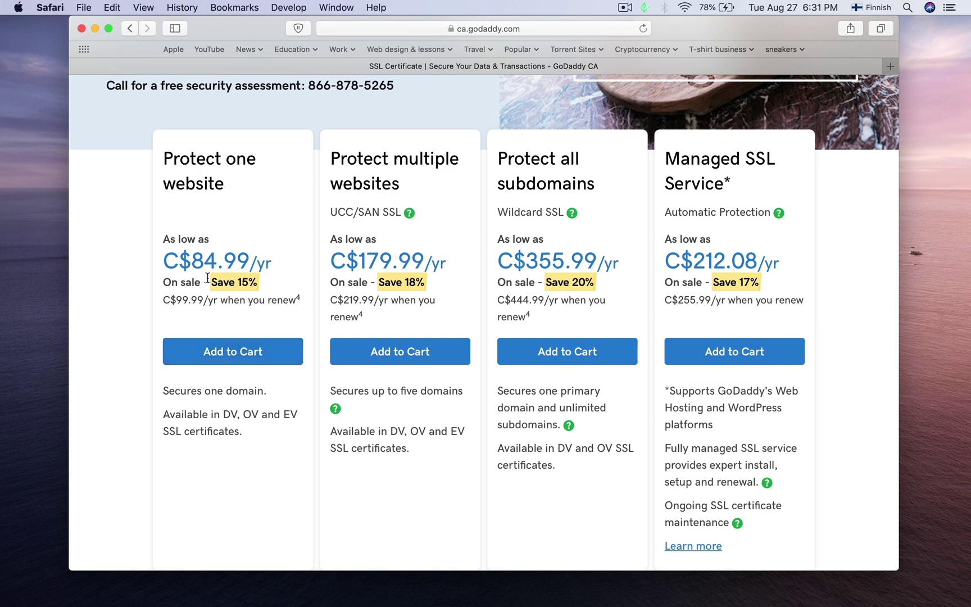
scroll(246, 454, "up", 5)
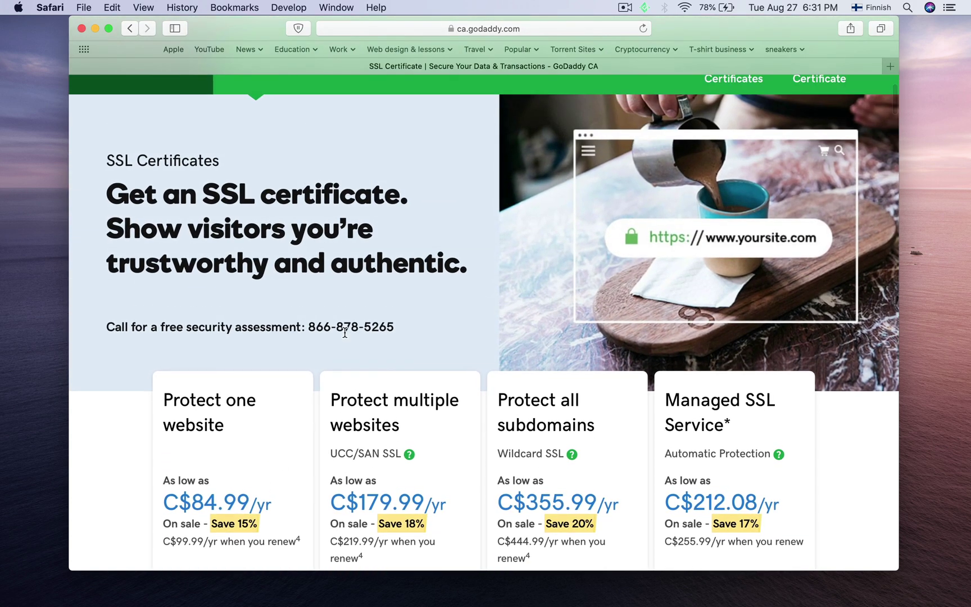
scroll(344, 331, "down", 2)
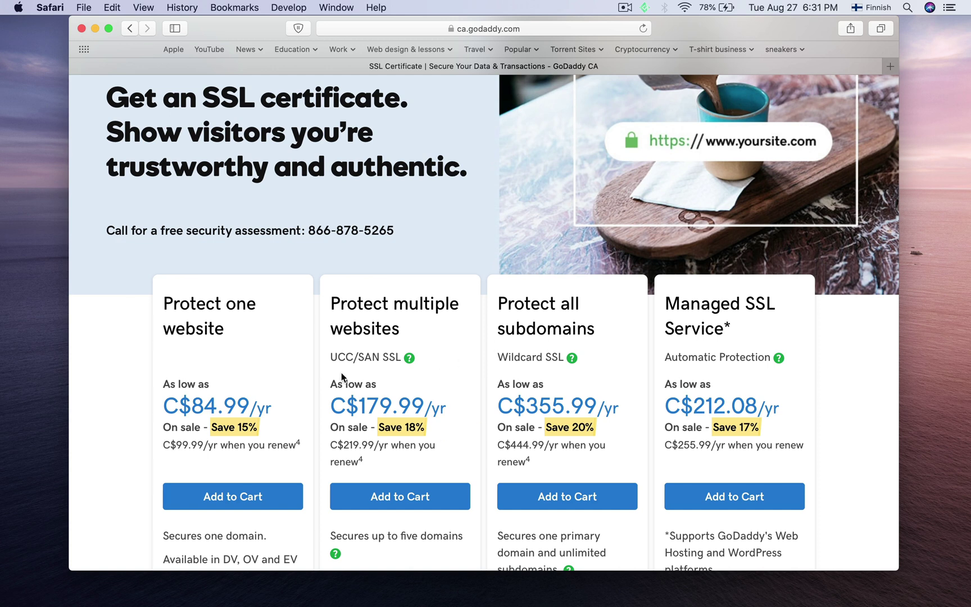
scroll(304, 306, "up", 5)
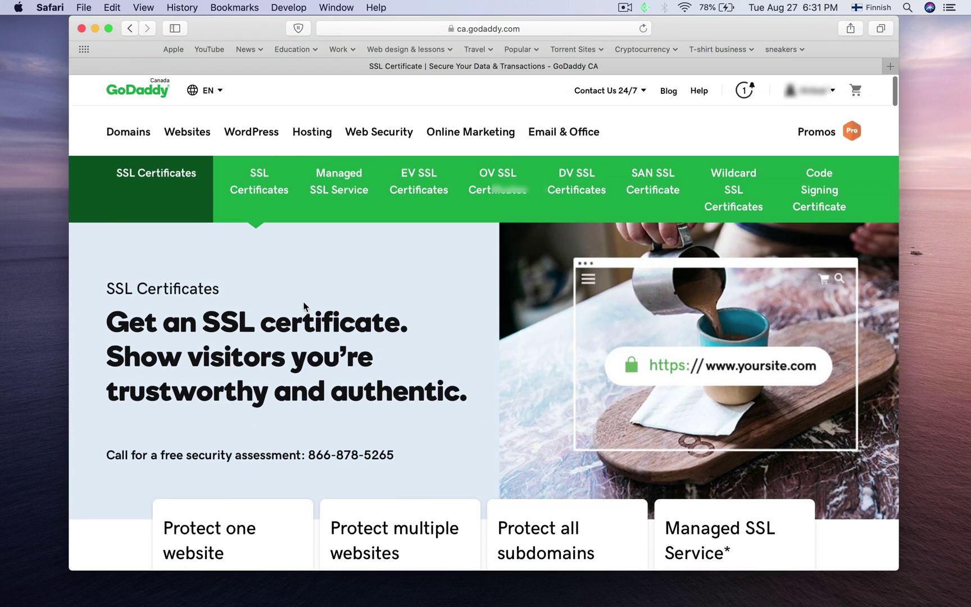
scroll(339, 359, "down", 2)
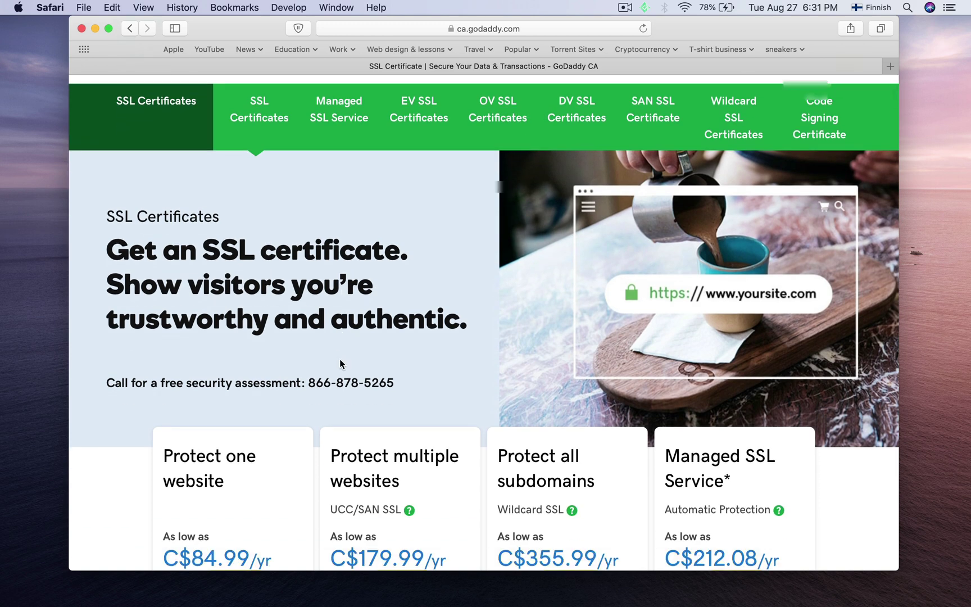
scroll(338, 359, "up", 2)
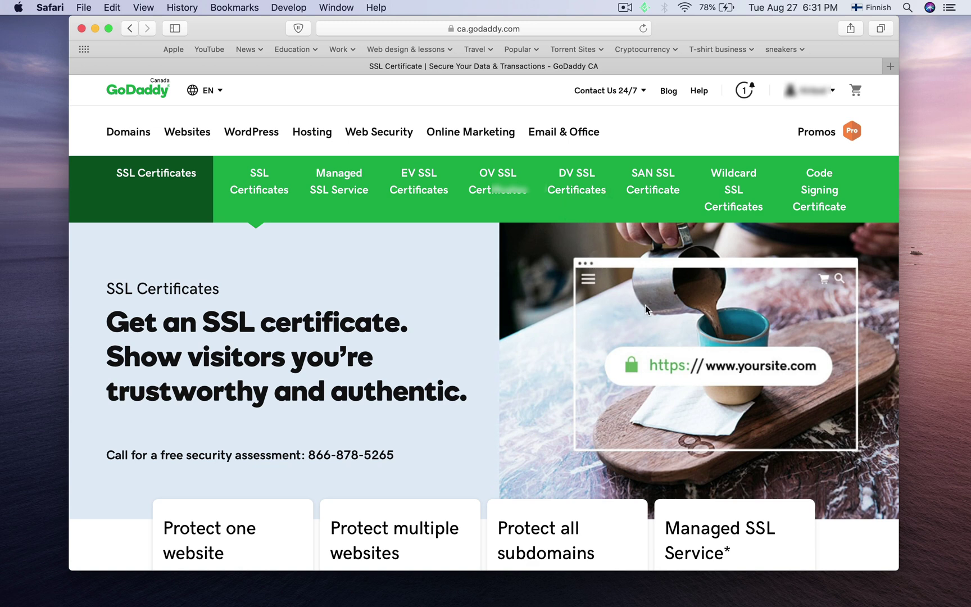
Step: Open the account's product list and expand the SSL Certificates section to show the Standard SSL product
left_click(800, 98)
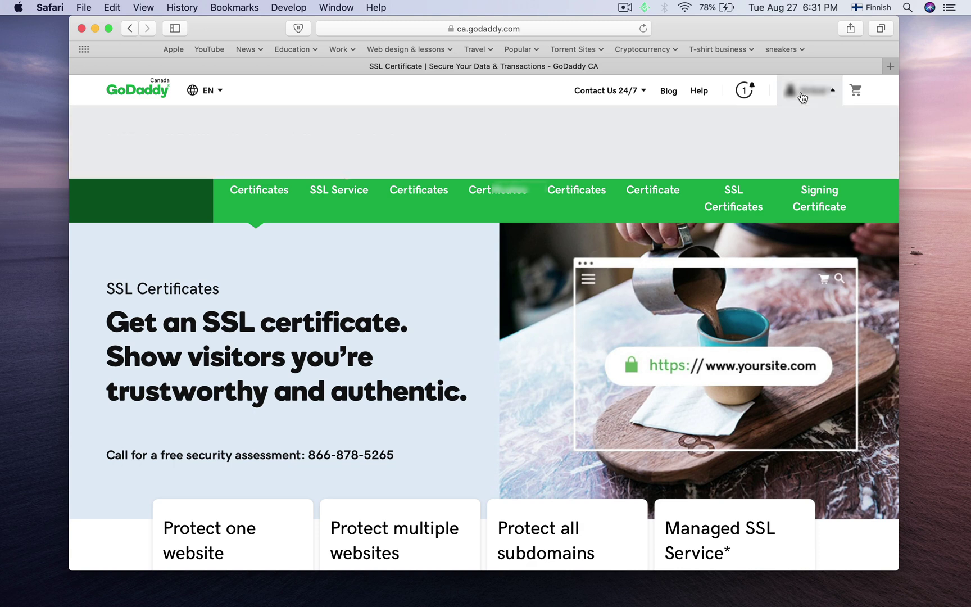
left_click(457, 219)
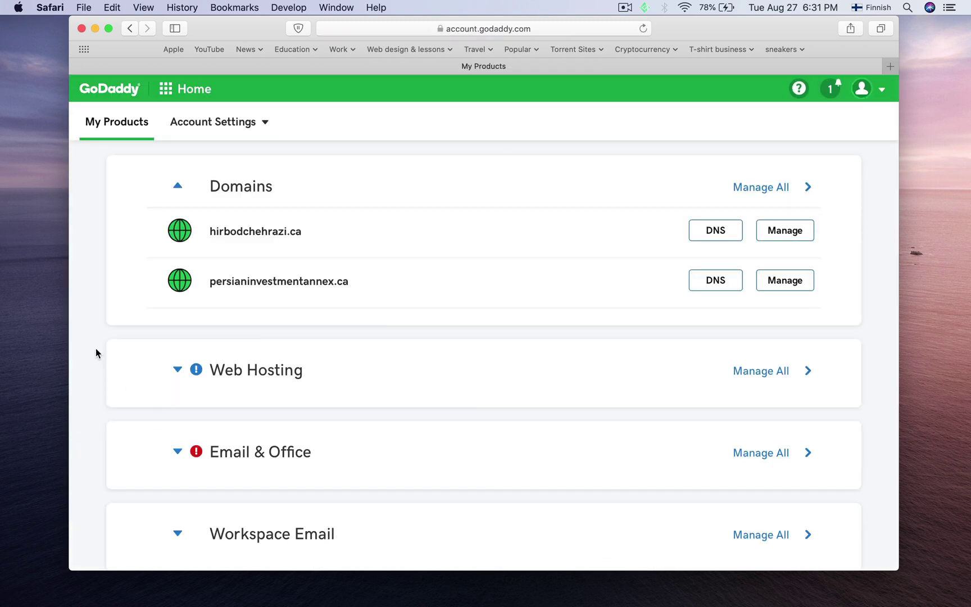
scroll(73, 300, "down", 5)
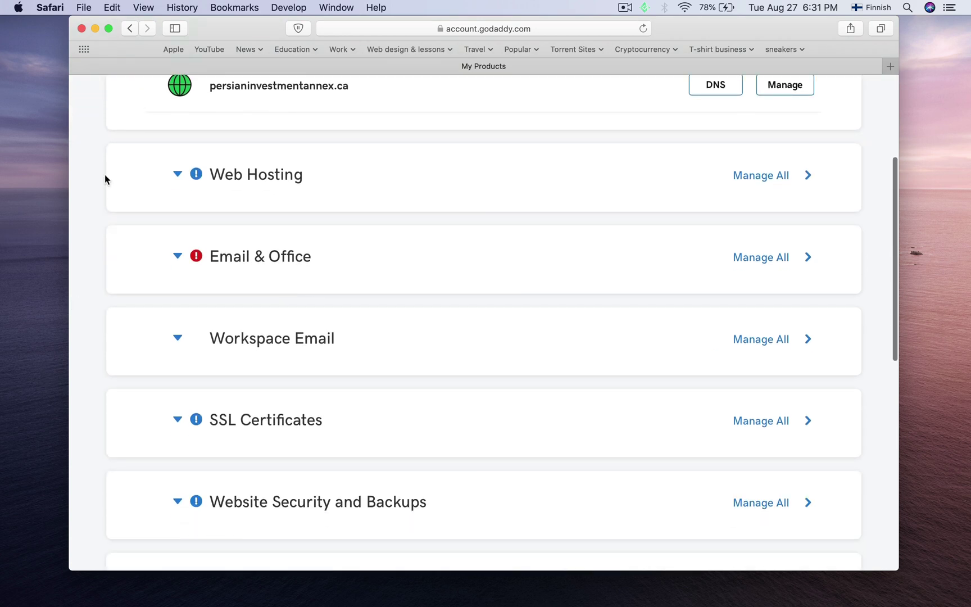
scroll(103, 236, "down", 5)
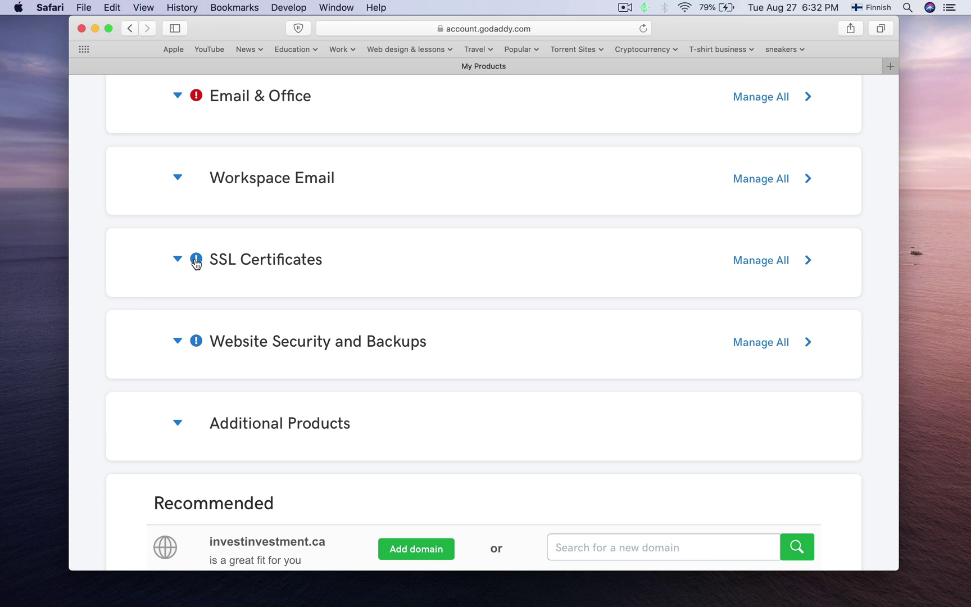
scroll(195, 259, "down", 2)
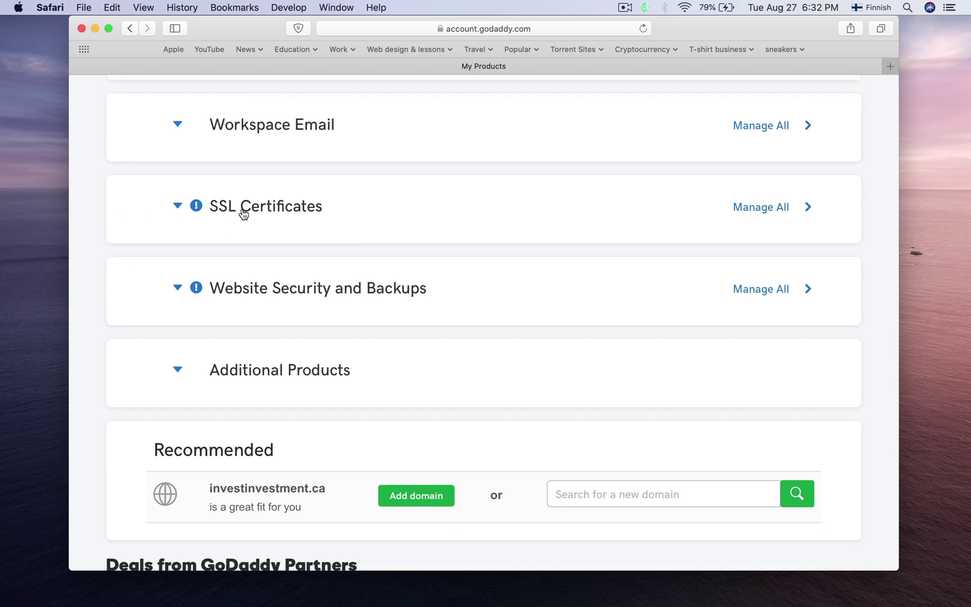
scroll(242, 211, "up", 4)
left_click(239, 334)
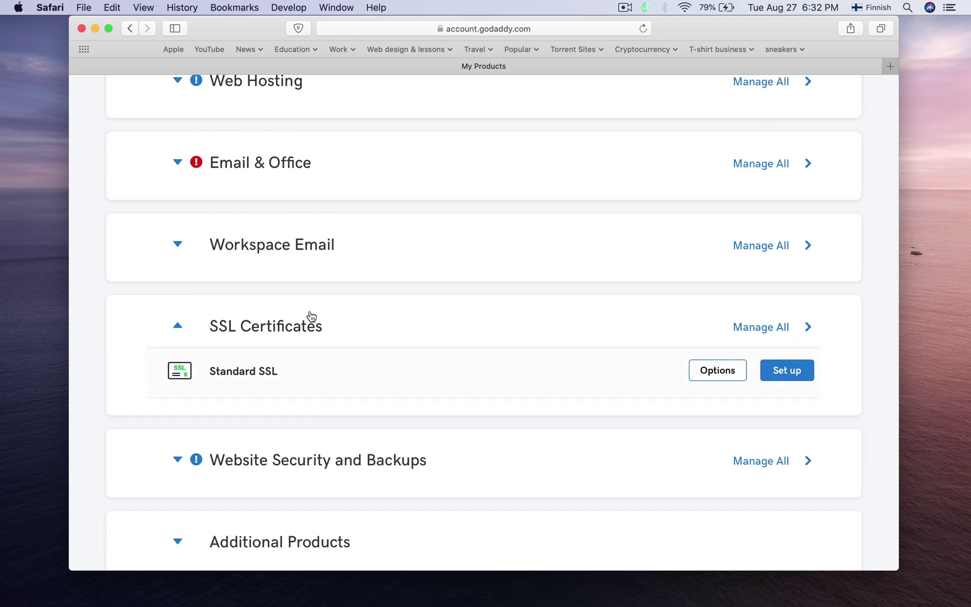
Step: Expand Web Hosting and open management of the Deluxe Linux Hosting with cPanel plan for persianinvestmentannex.ca
scroll(303, 209, "up", 4)
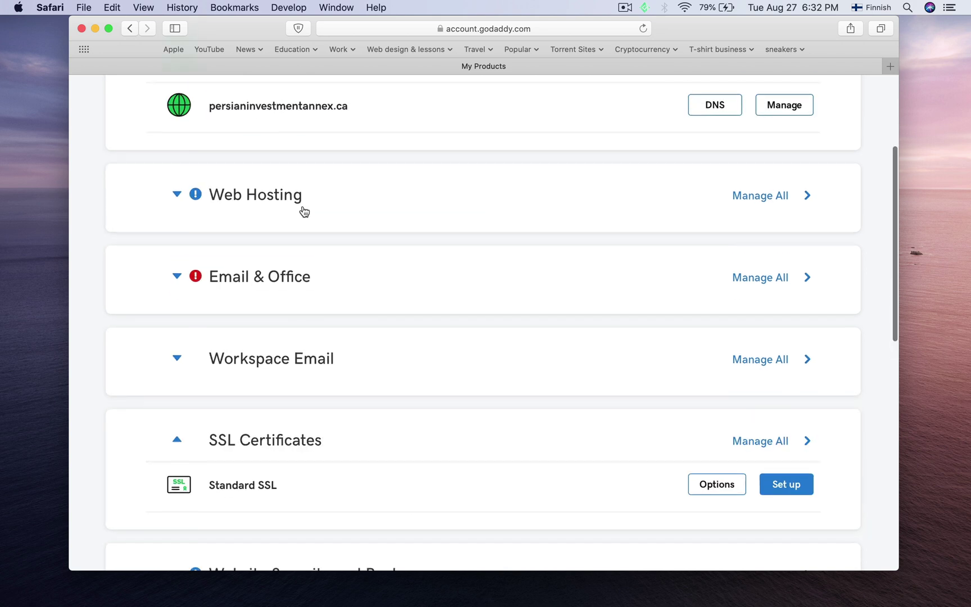
left_click(238, 209)
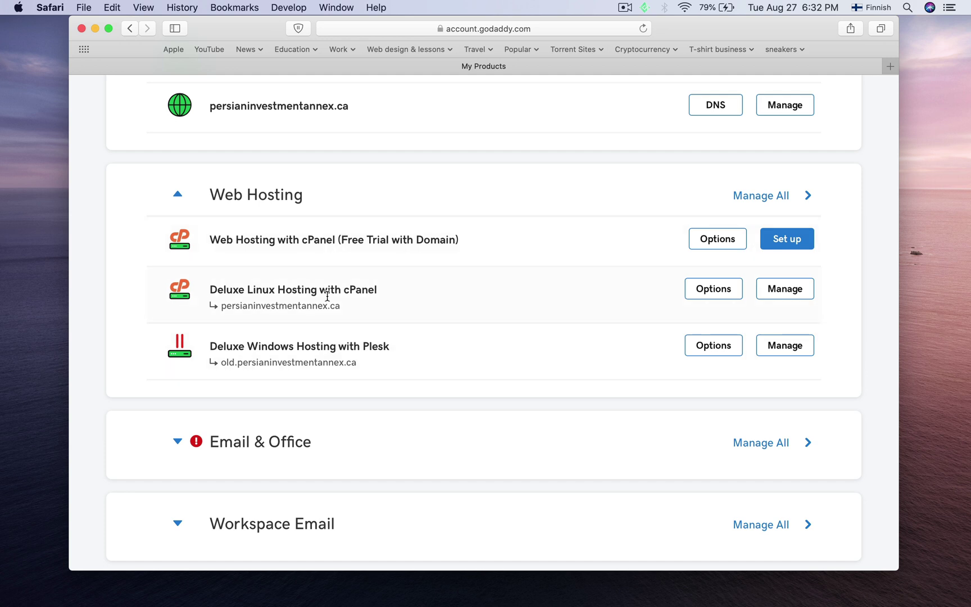
left_click(778, 292)
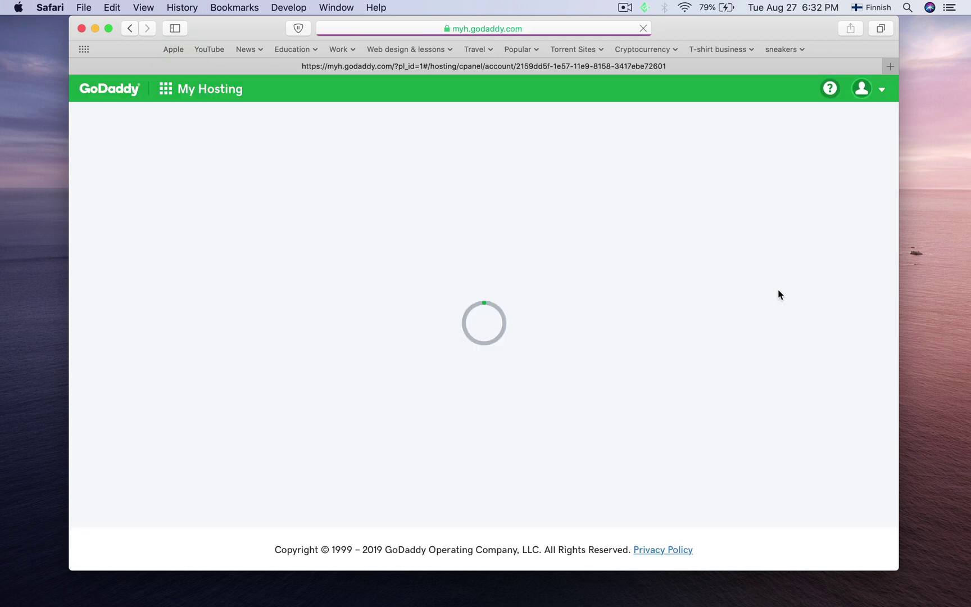
Step: Open the account's product list in a separate browser tab and expand its SSL Certificates section
right_click(102, 90)
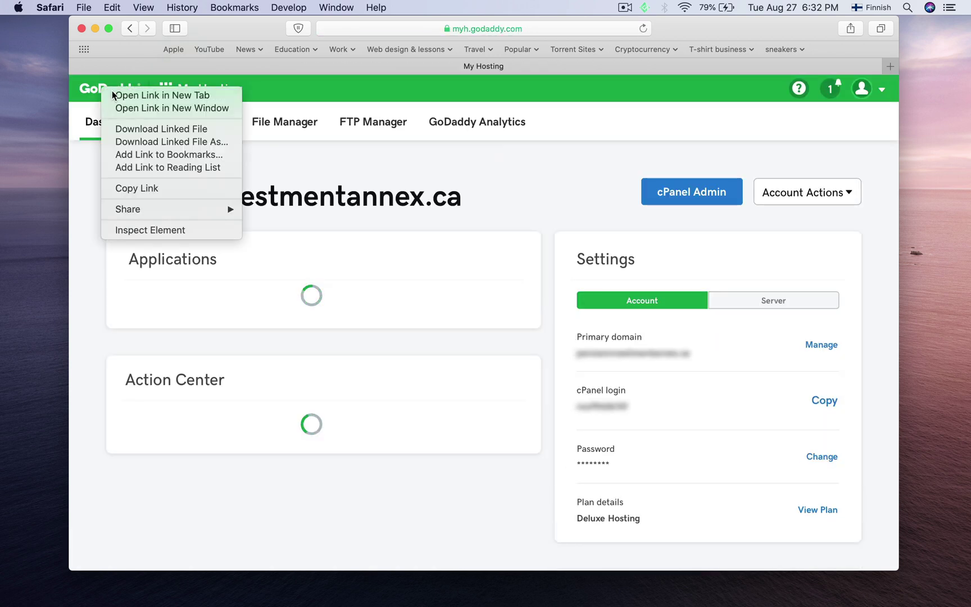
left_click(113, 96)
left_click(689, 66)
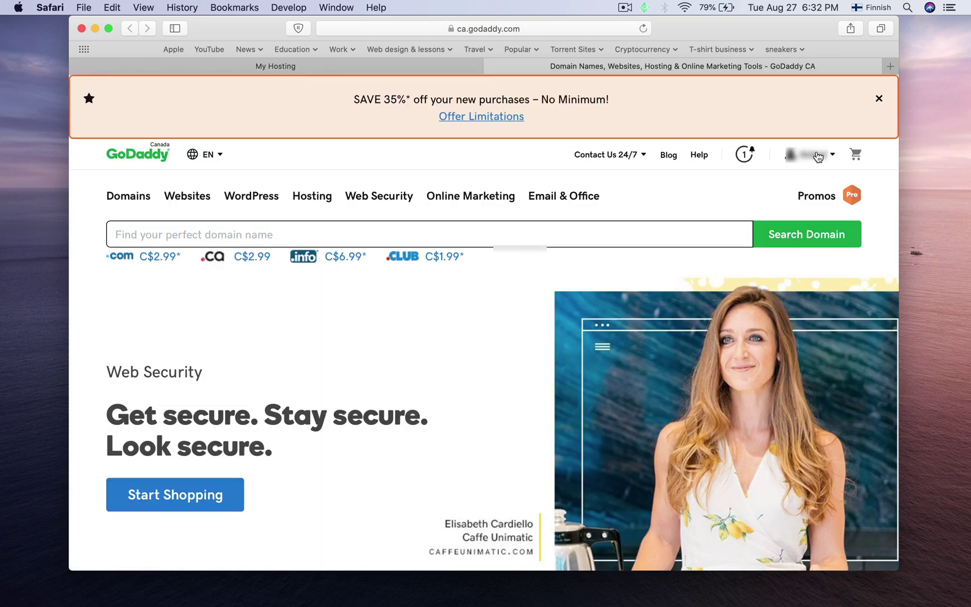
left_click(815, 153)
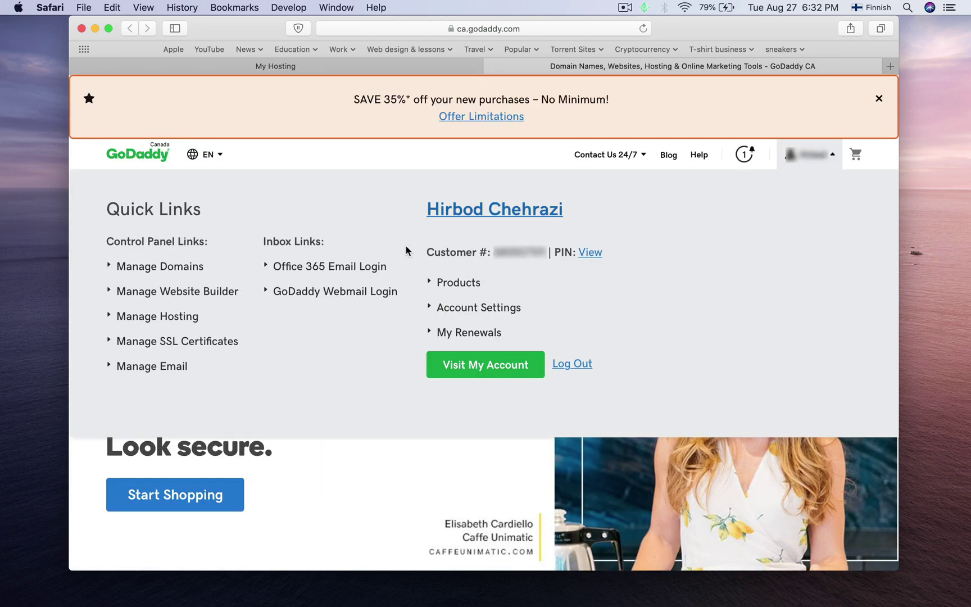
left_click(459, 282)
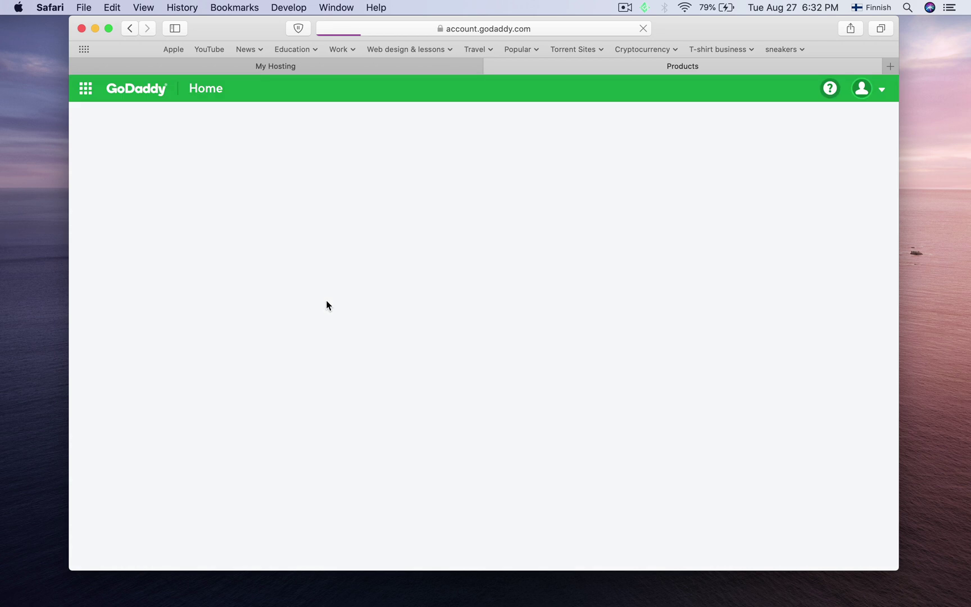
scroll(326, 305, "down", 5)
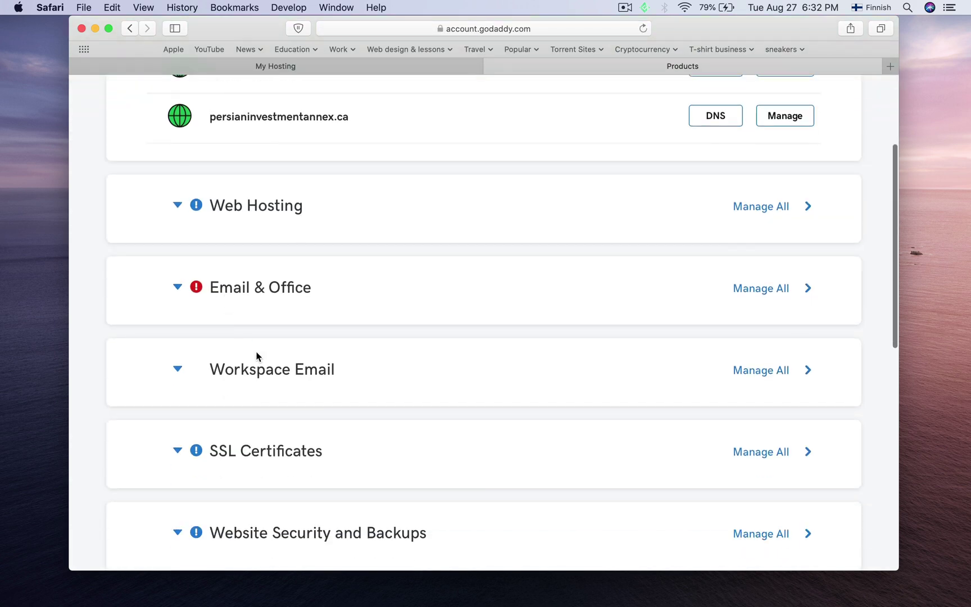
scroll(256, 357, "down", 2)
left_click(231, 383)
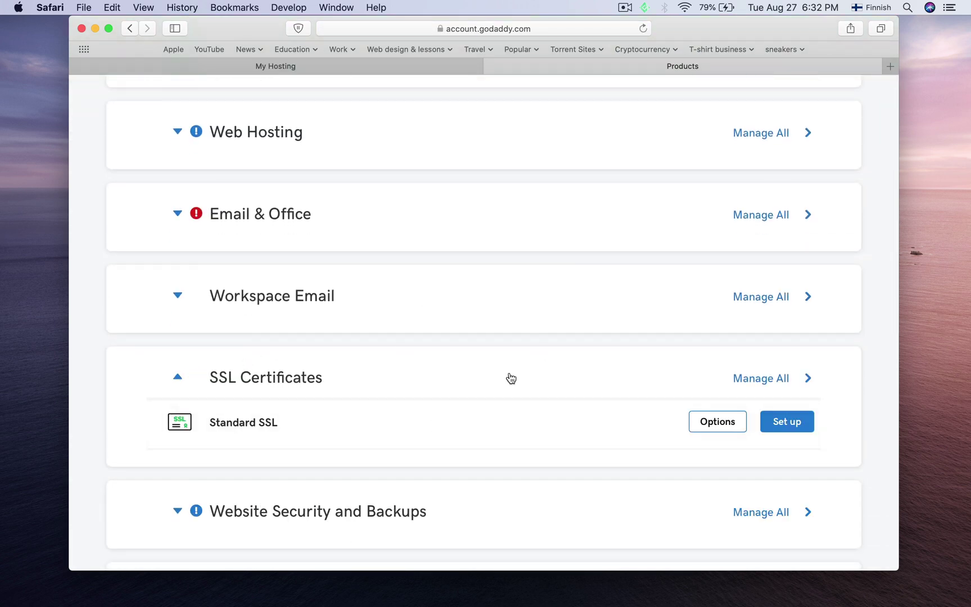
Step: Open cPanel Admin from the persianinvestmentannex.ca hosting dashboard, and close the dashboard's tab
left_click(360, 68)
scroll(494, 169, "down", 1)
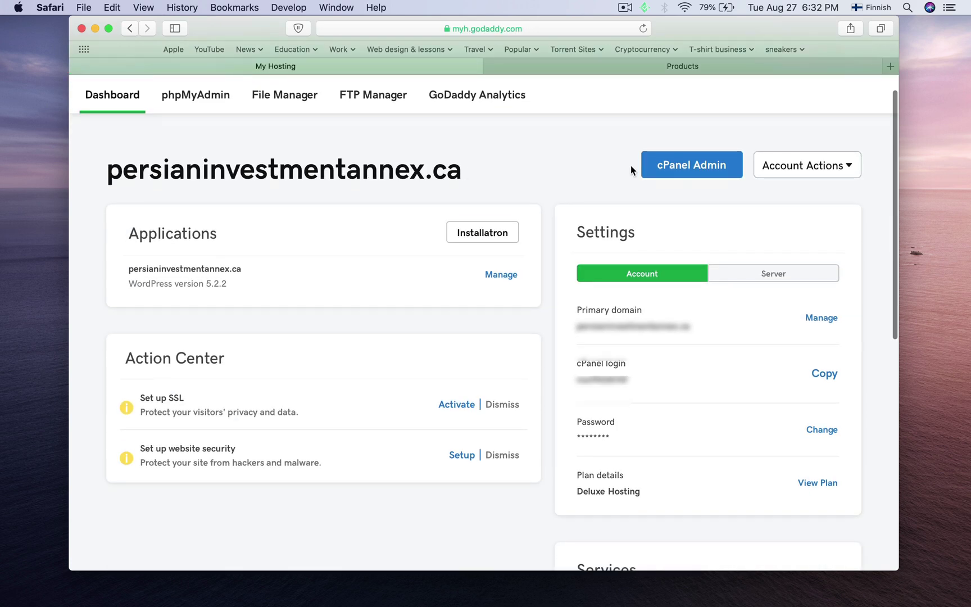
left_click(662, 158)
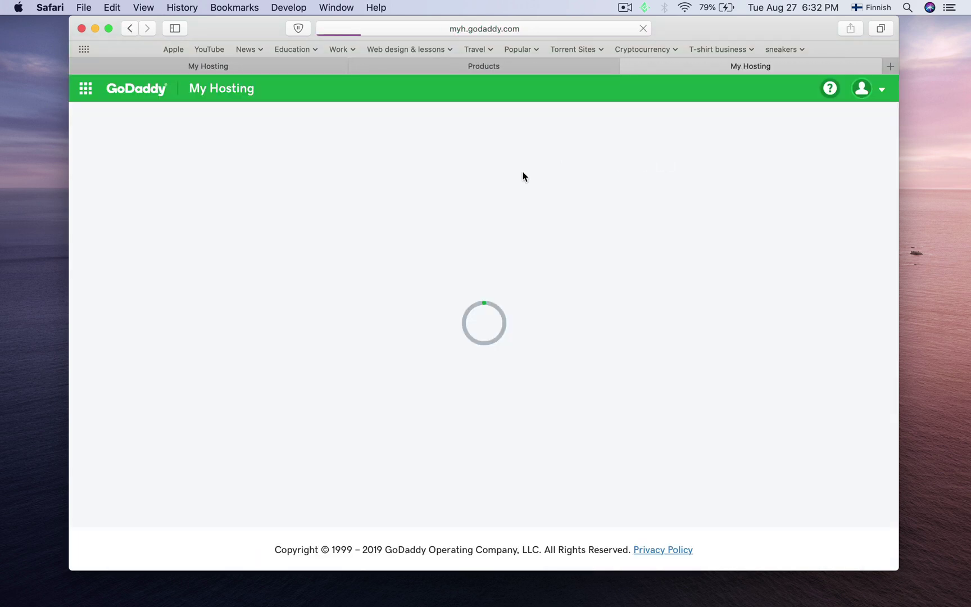
left_click(373, 67)
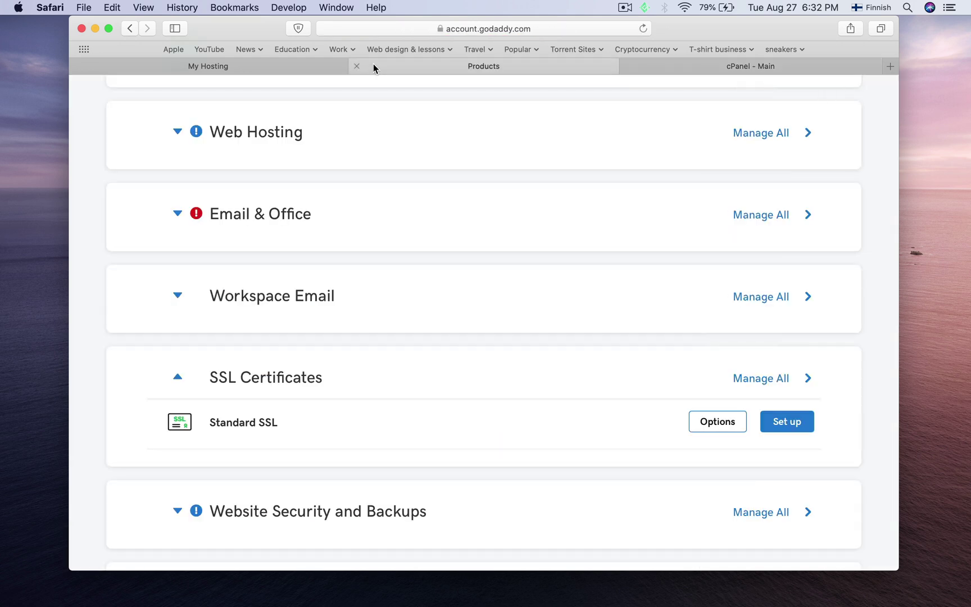
left_click(318, 67)
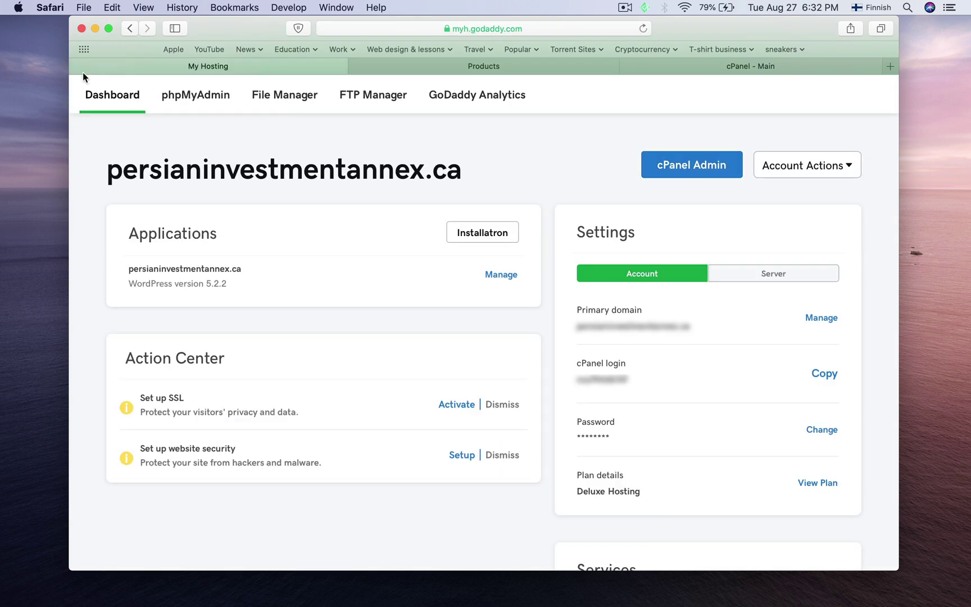
left_click(78, 65)
left_click(566, 69)
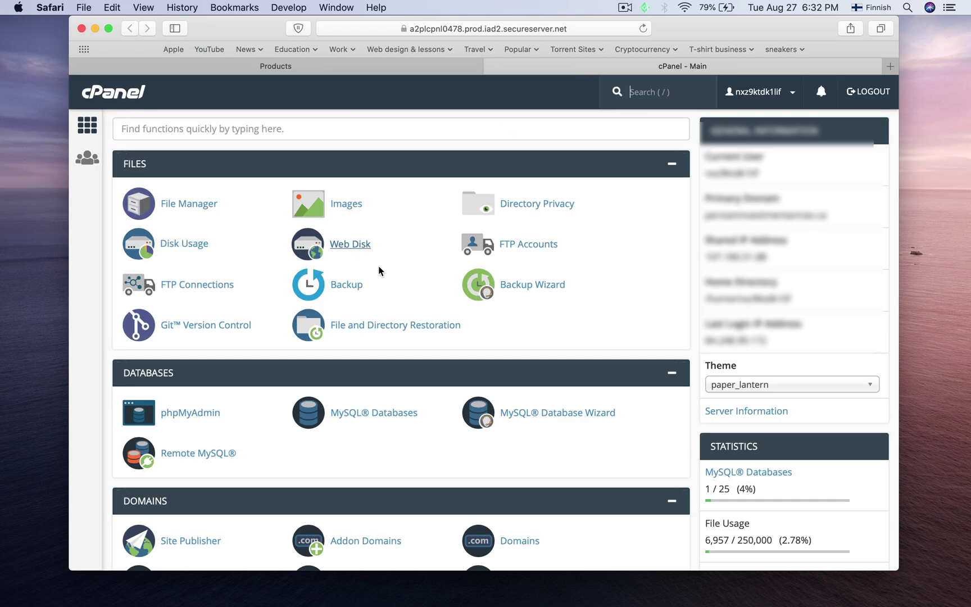
Step: Open the certificate signing requests (CSR) page of cPanel's SSL/TLS manager
scroll(529, 320, "down", 10)
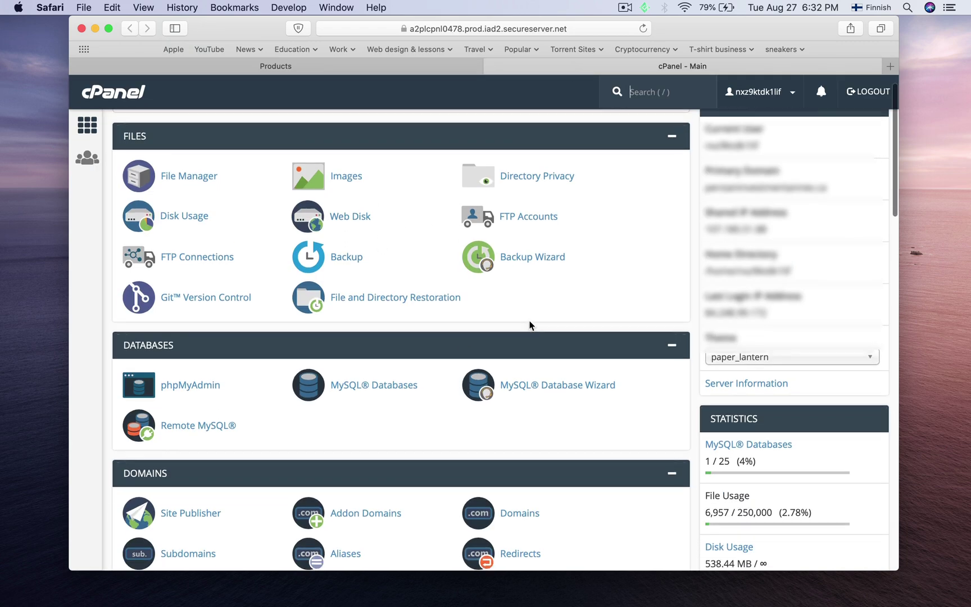
scroll(529, 325, "down", 13)
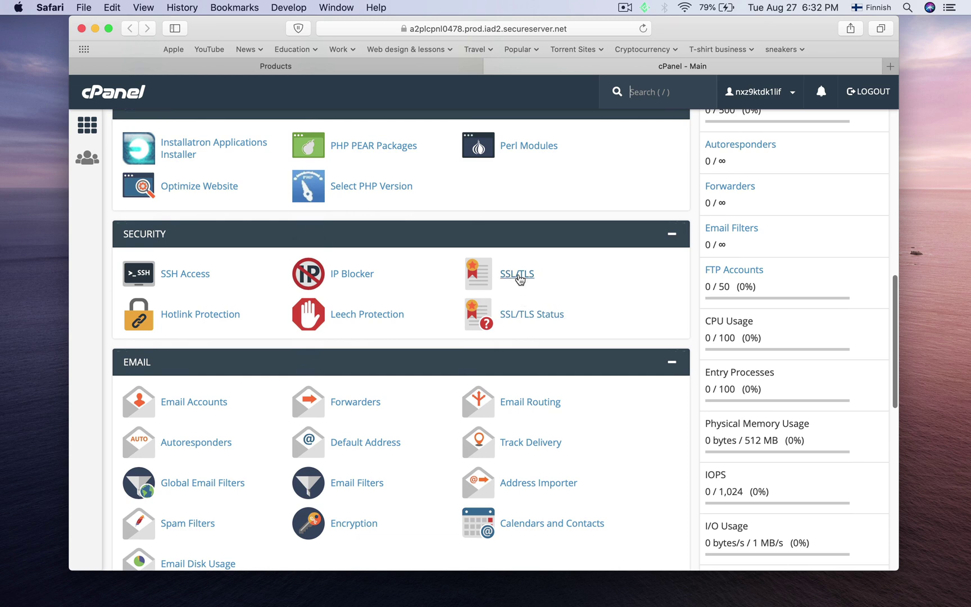
left_click(518, 275)
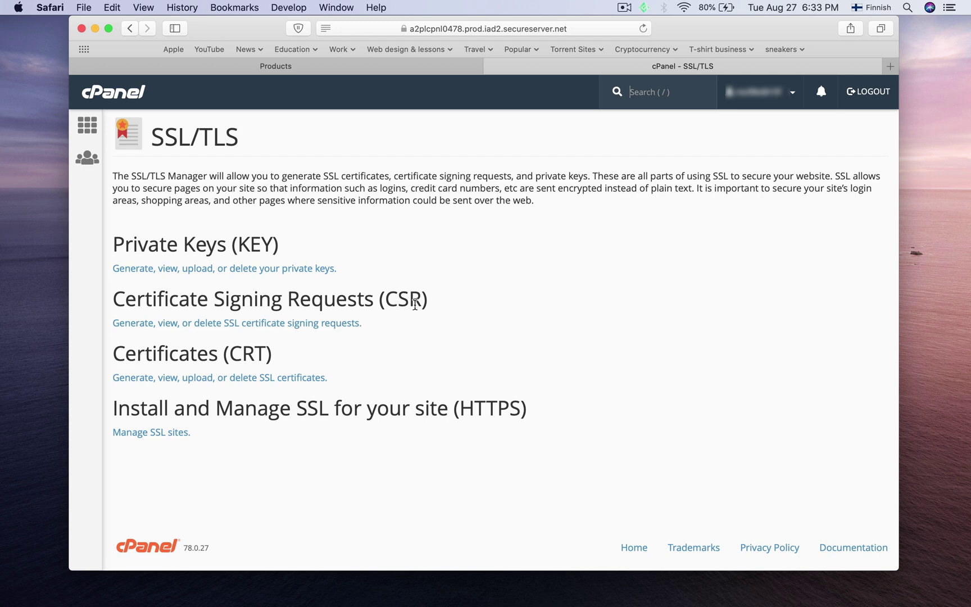
left_click(206, 324)
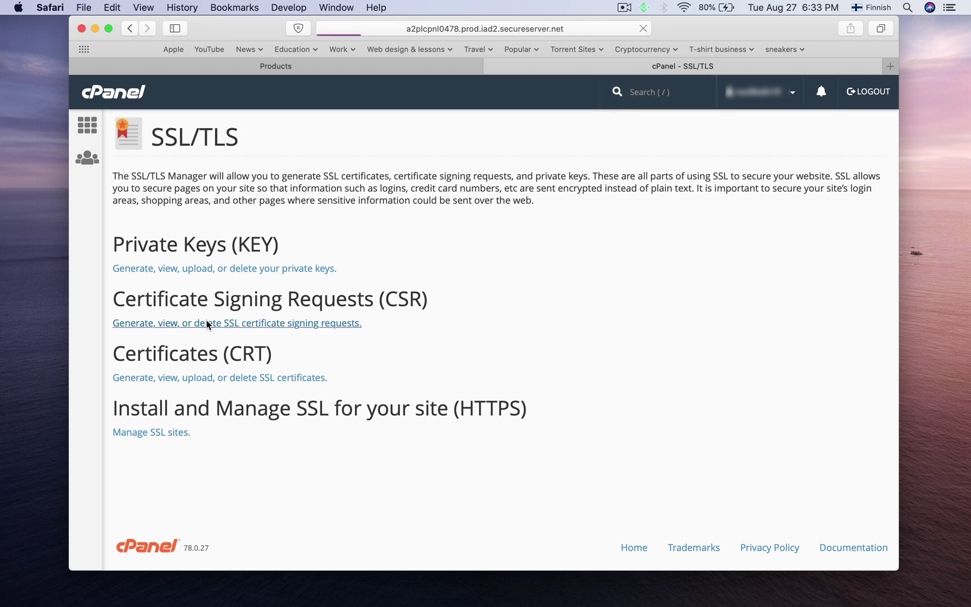
Step: Enter persianinvestmentannex.ca as the domain in the new certificate signing request form
scroll(629, 264, "down", 1)
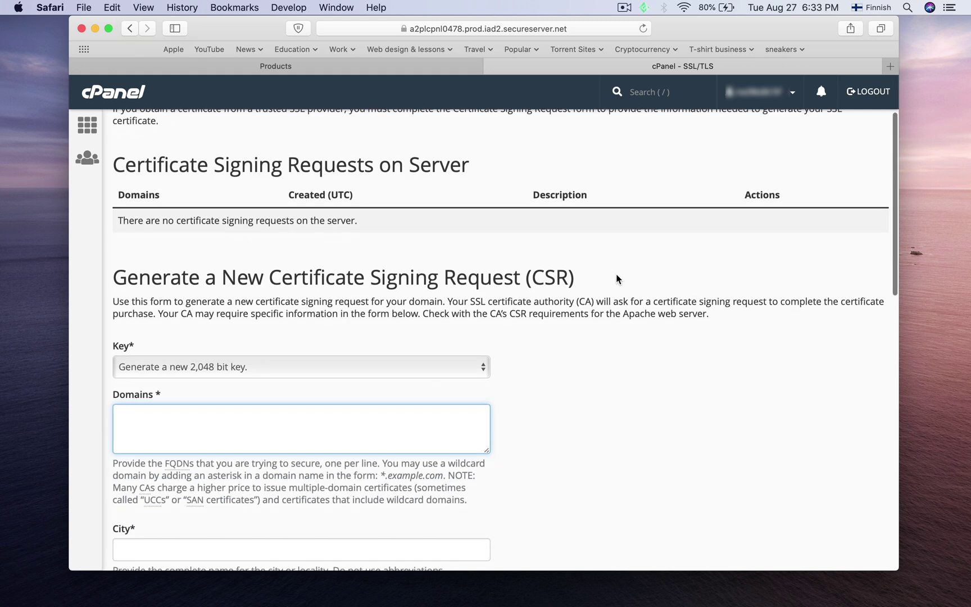
scroll(616, 279, "down", 3)
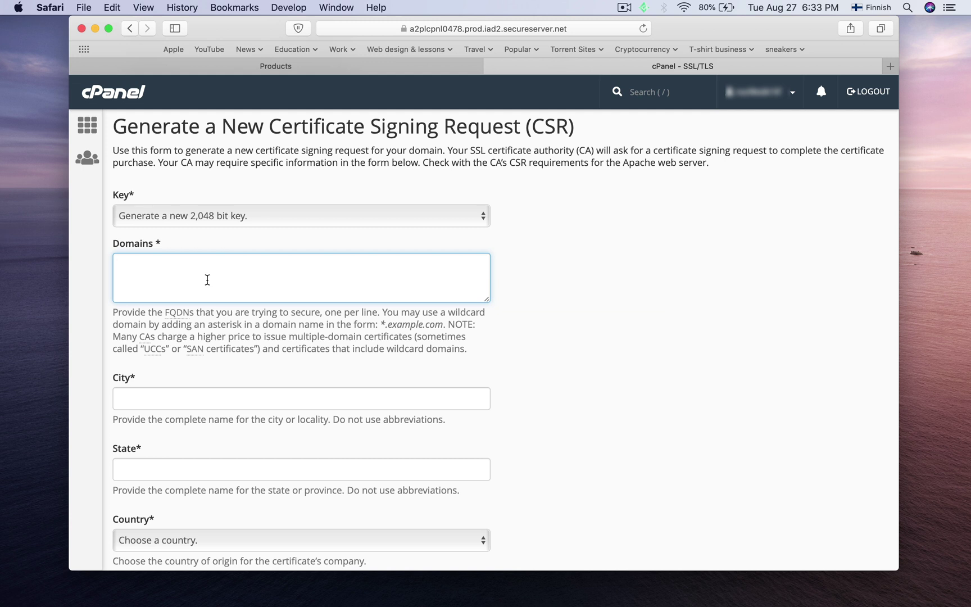
type("p")
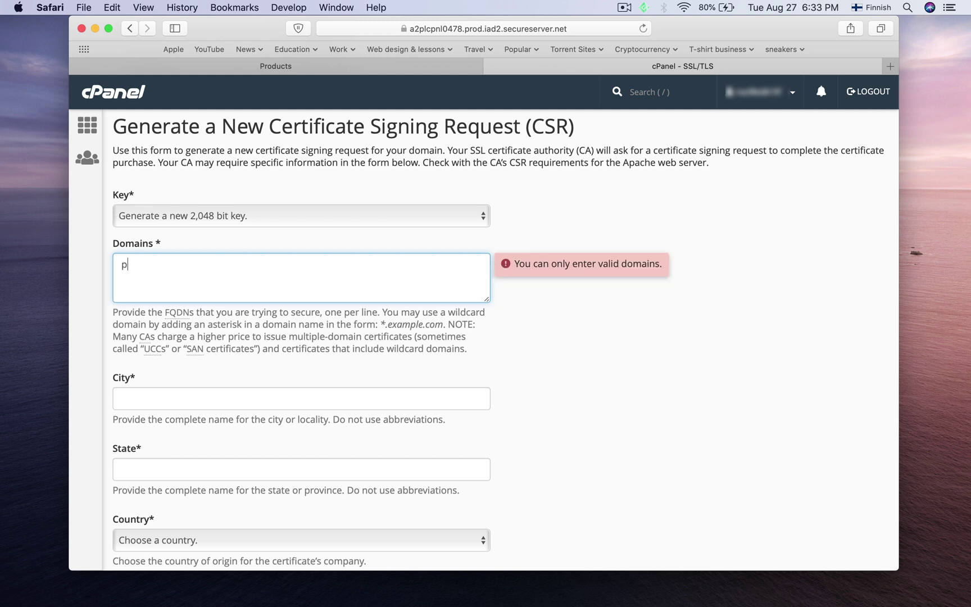
type("ersianinvestmentannex.ca")
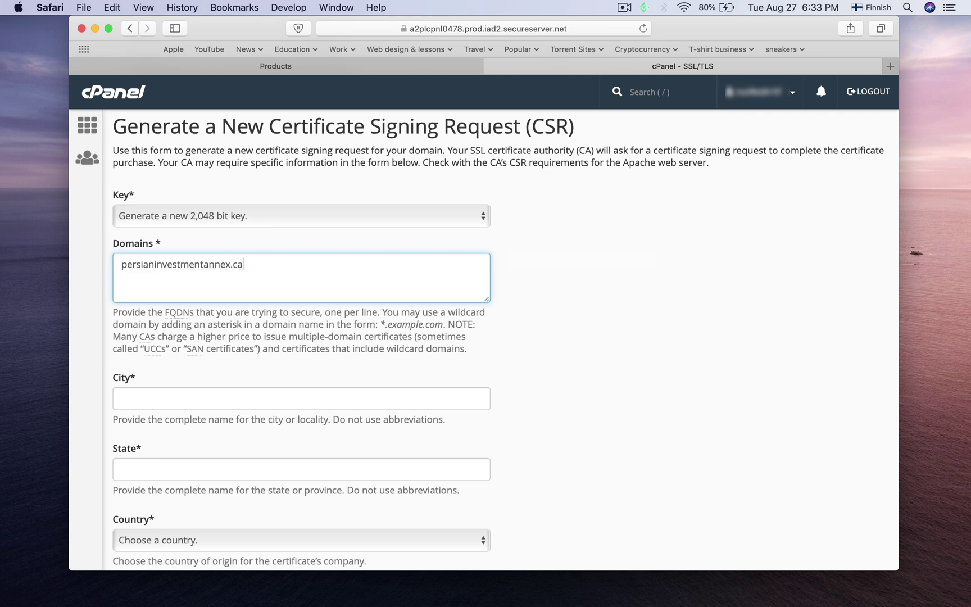
left_click(524, 326)
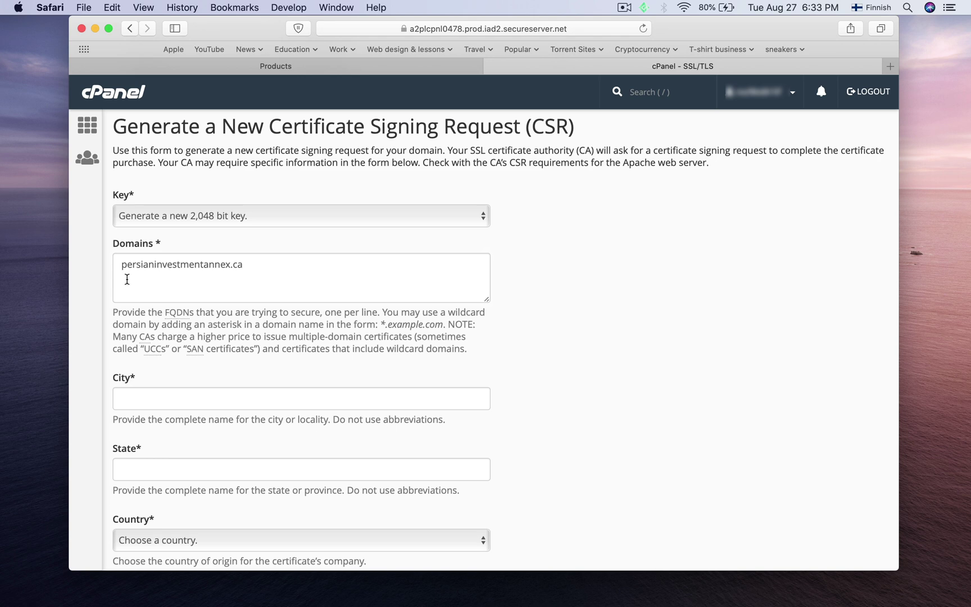
Step: Fill in Toronto as the city and Ontario as the state for the certificate signing request
scroll(313, 322, "down", 5)
scroll(340, 262, "down", 4)
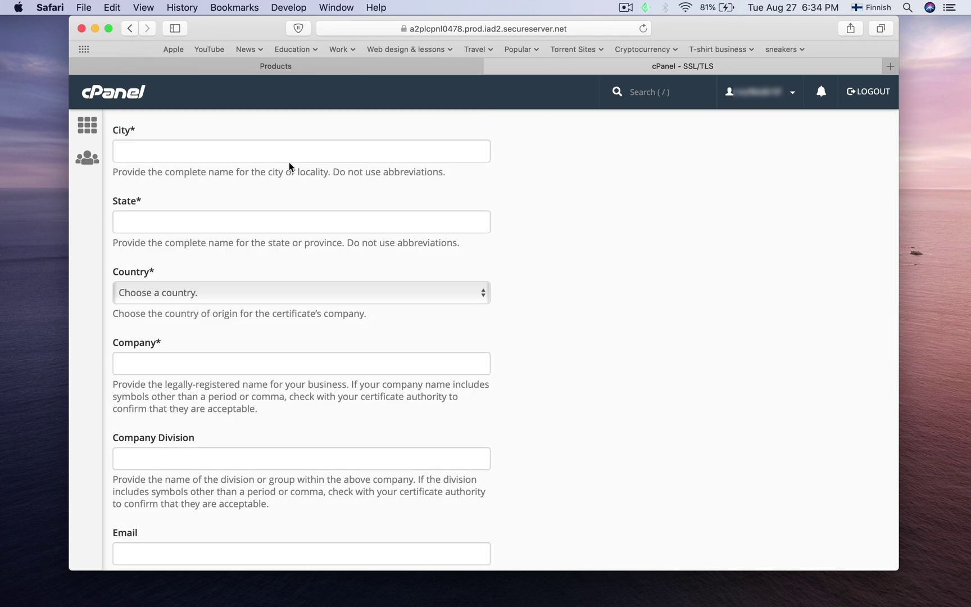
left_click(303, 149)
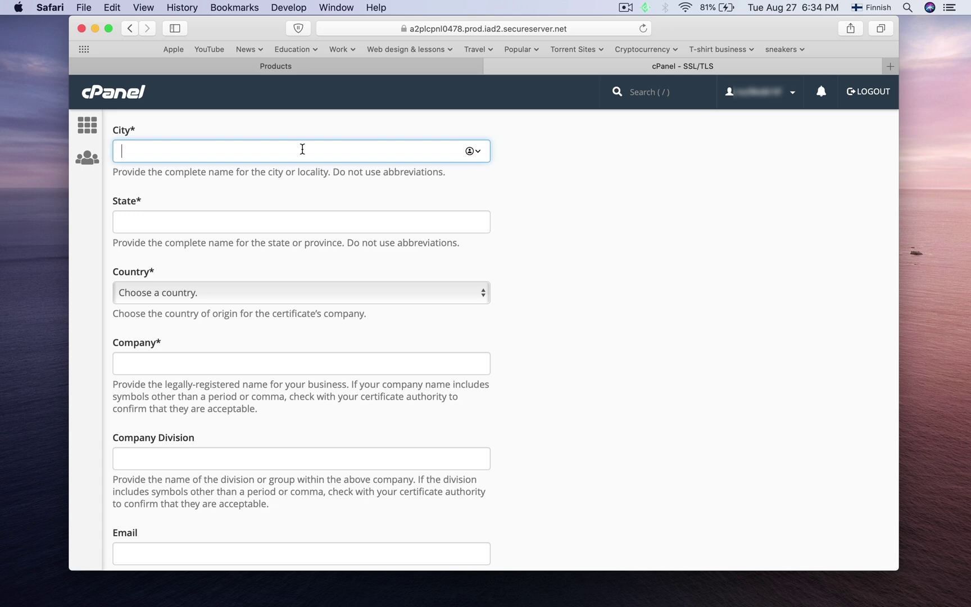
type("Tor")
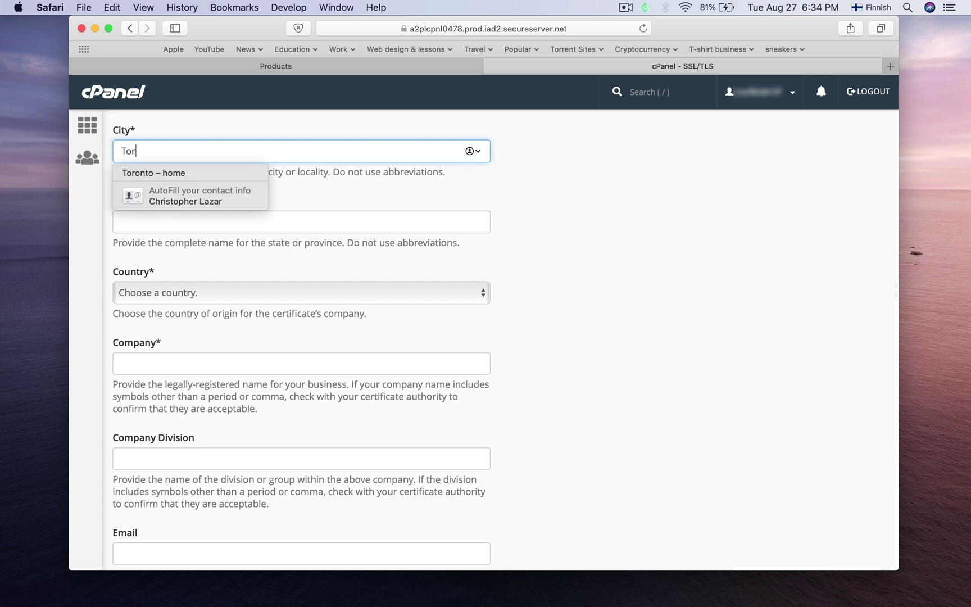
type("onto")
key("Tab")
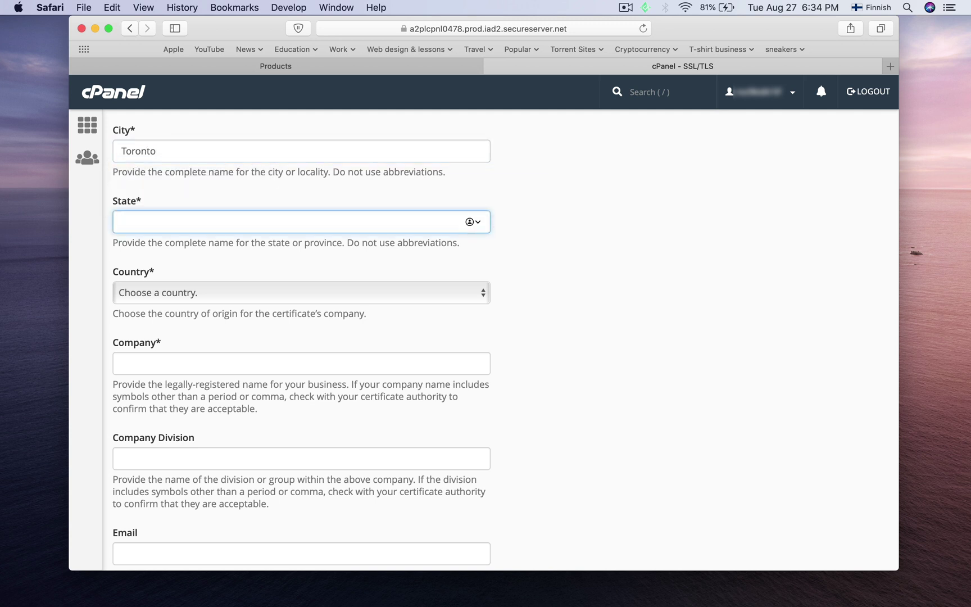
type("Ontario")
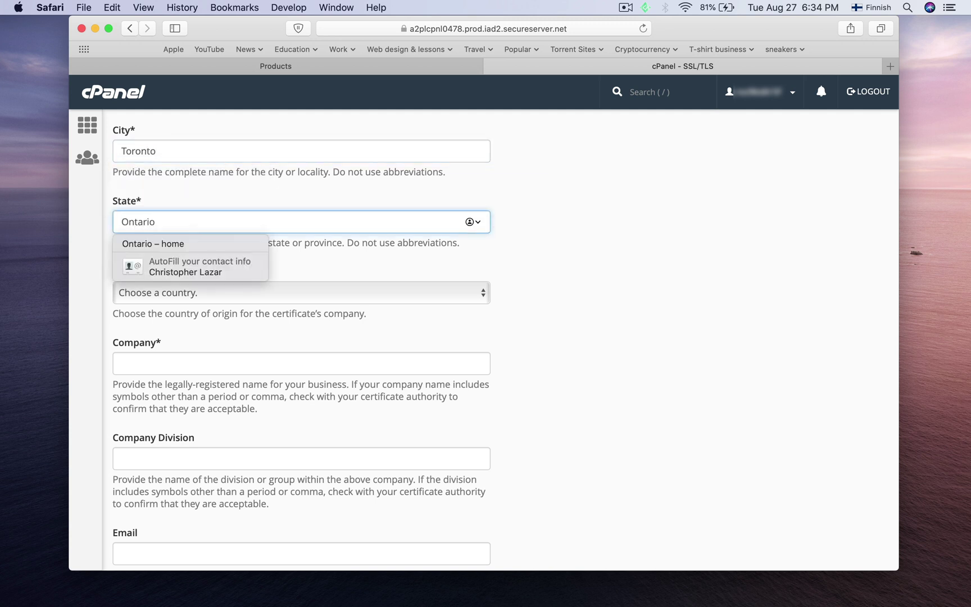
Step: Set the certificate signing request's country to CA (Canada)
left_click(365, 296)
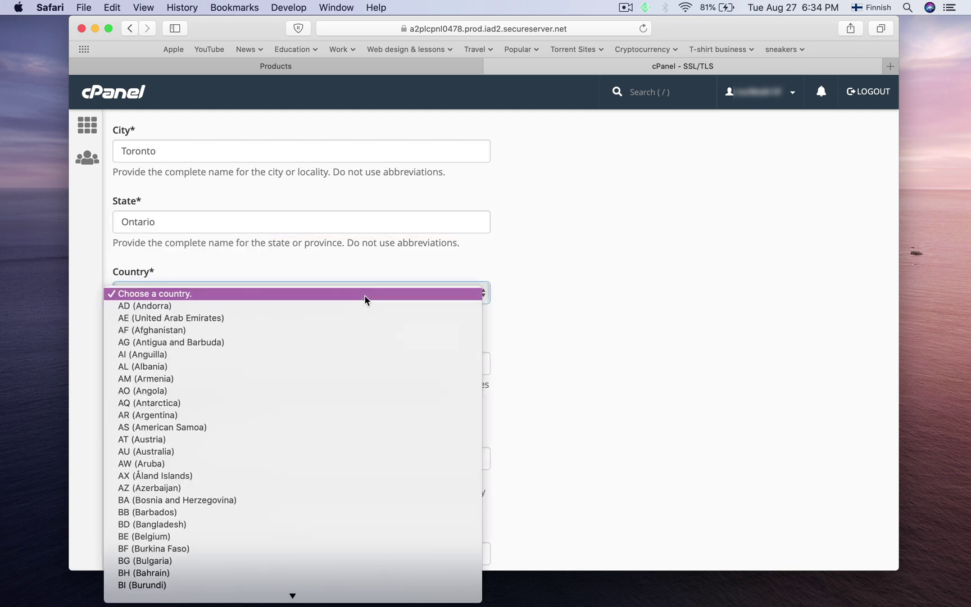
scroll(365, 295, "down", 8)
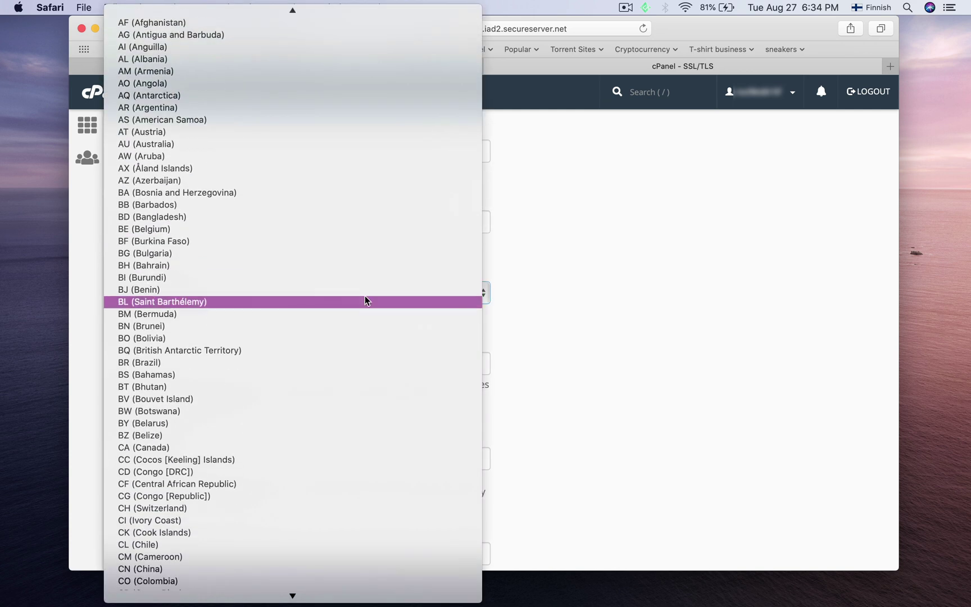
key("c")
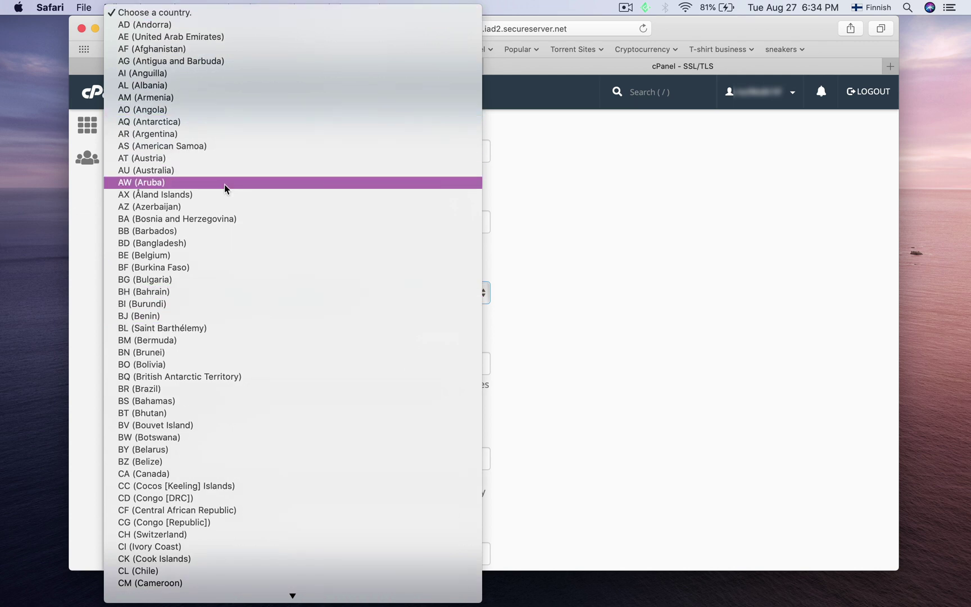
scroll(224, 276, "down", 5)
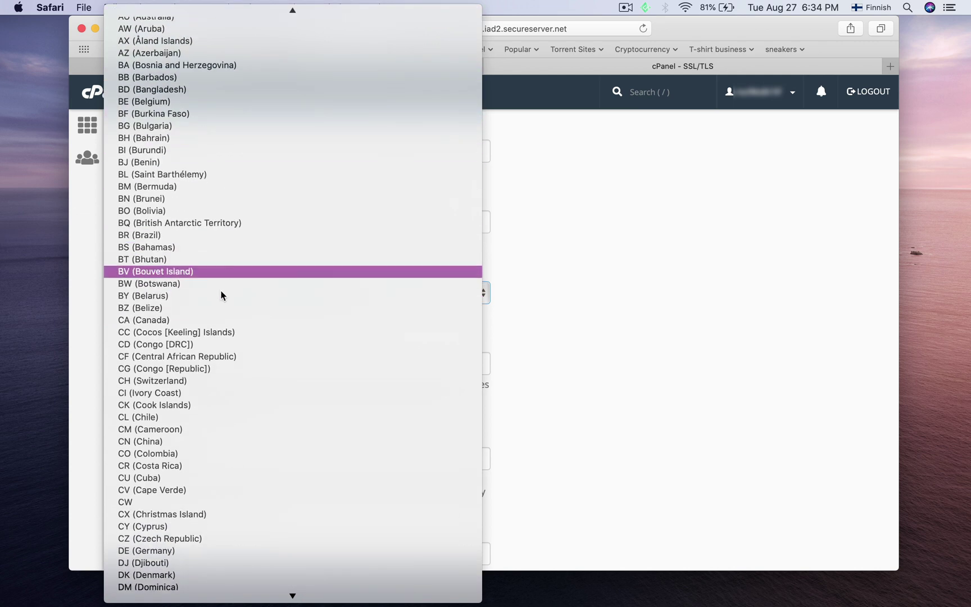
left_click(204, 318)
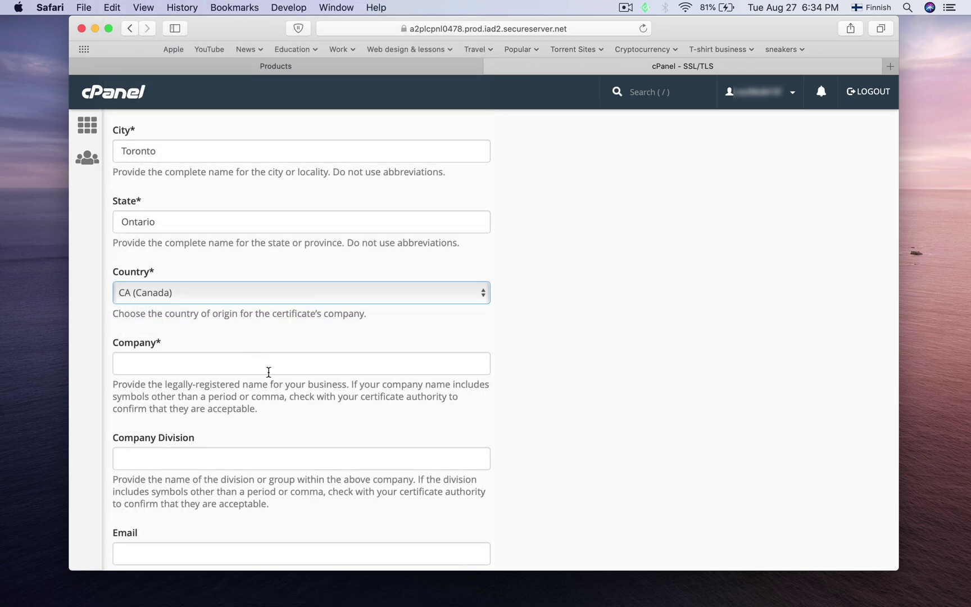
Step: Enter Persian Investment Annex as the company name for the certificate signing request
left_click(275, 373)
type("Per")
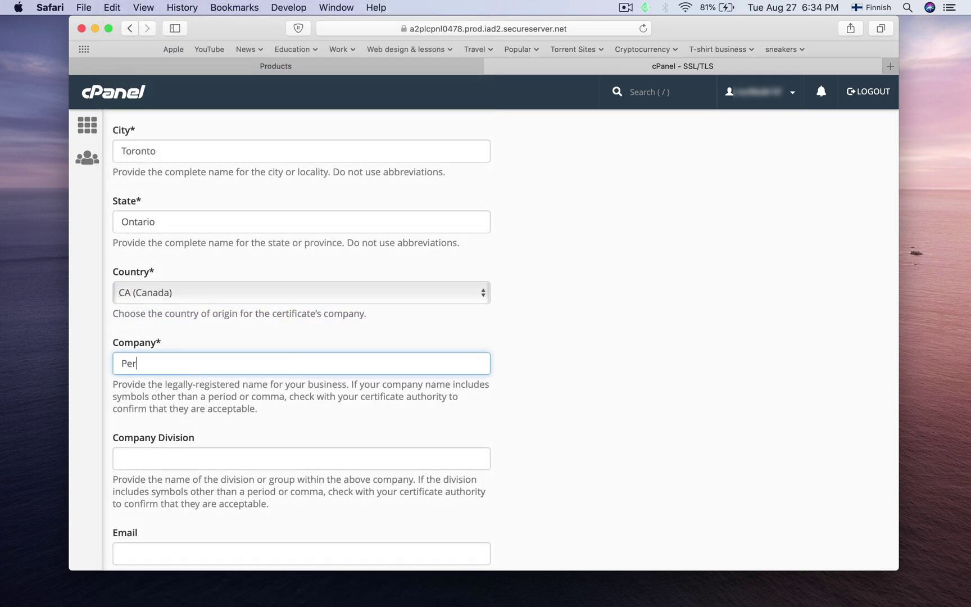
type("sian Investment Annex")
Step: Review the signing request form's required entries and its optional division, email, passphrase and description fields
scroll(518, 372, "down", 3)
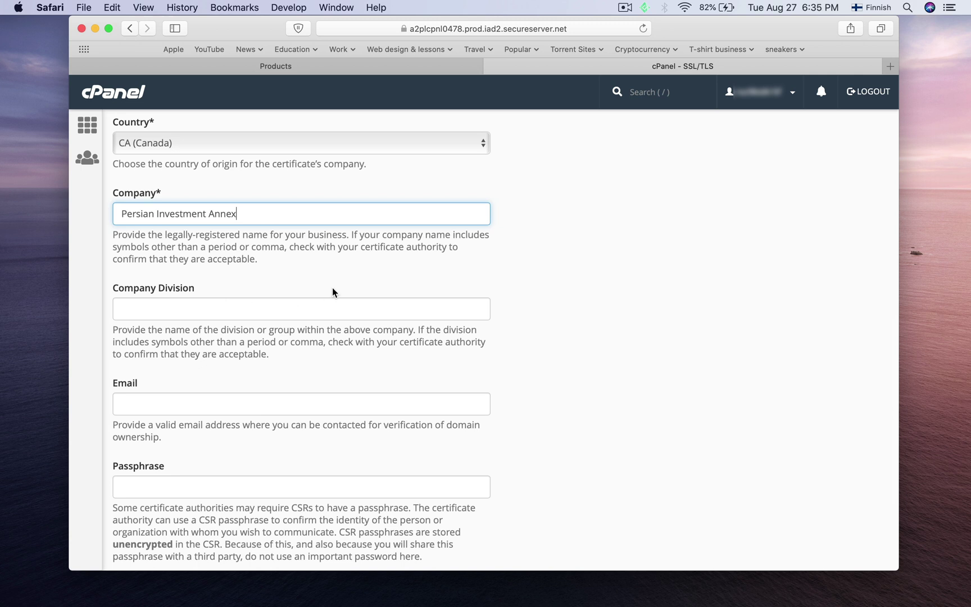
scroll(331, 290, "down", 2)
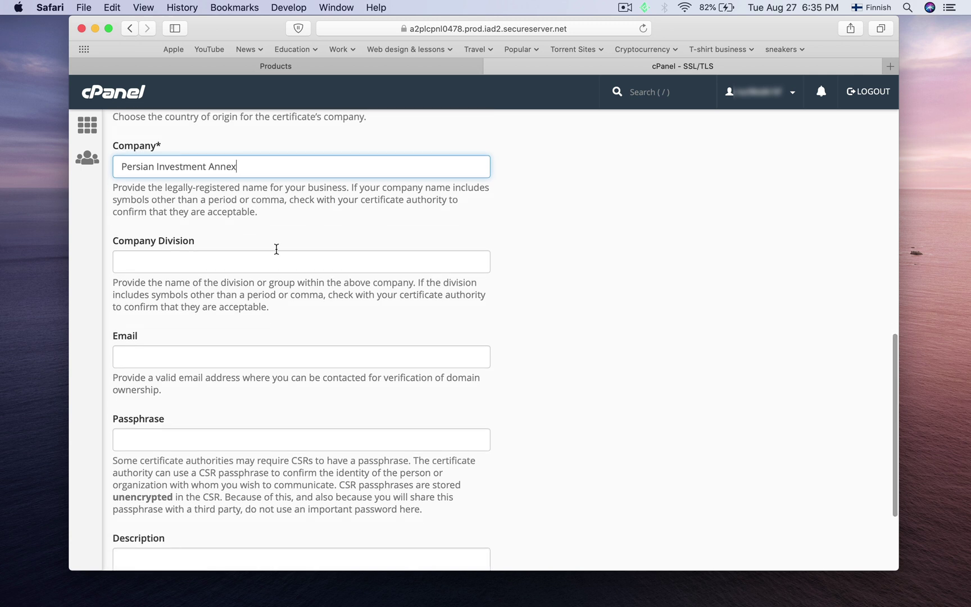
scroll(335, 296, "down", 4)
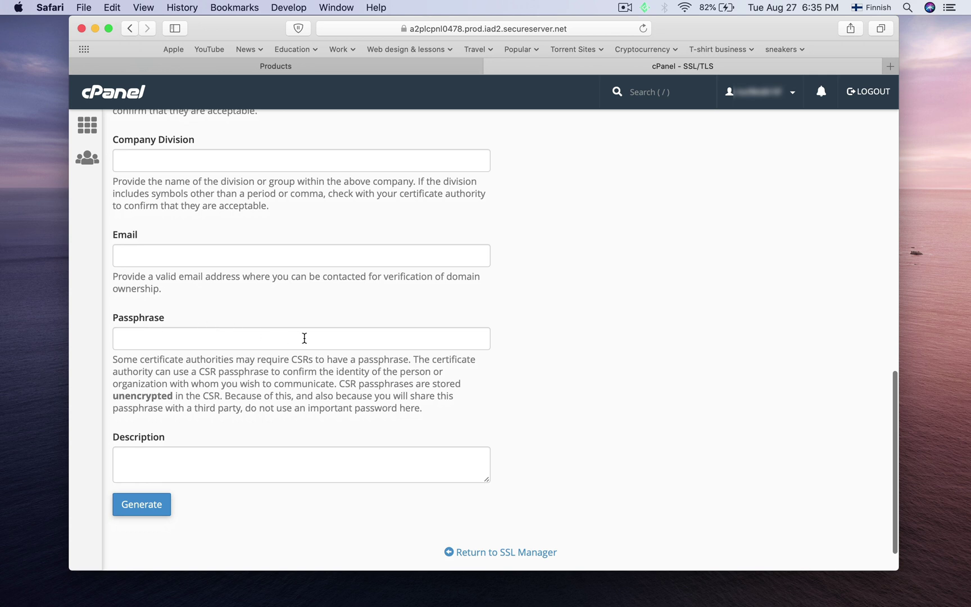
scroll(407, 447, "up", 6)
scroll(407, 443, "up", 3)
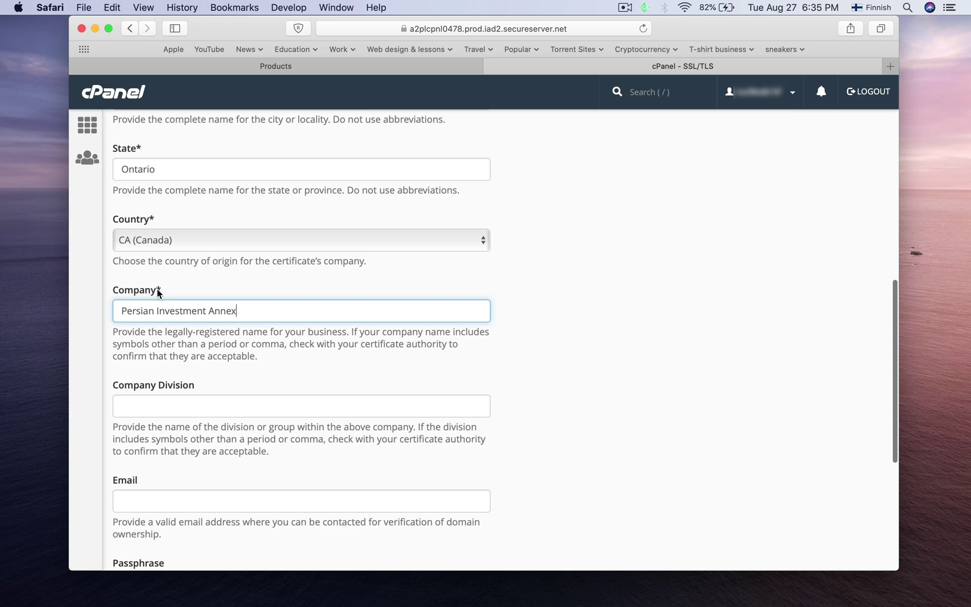
scroll(171, 301, "down", 8)
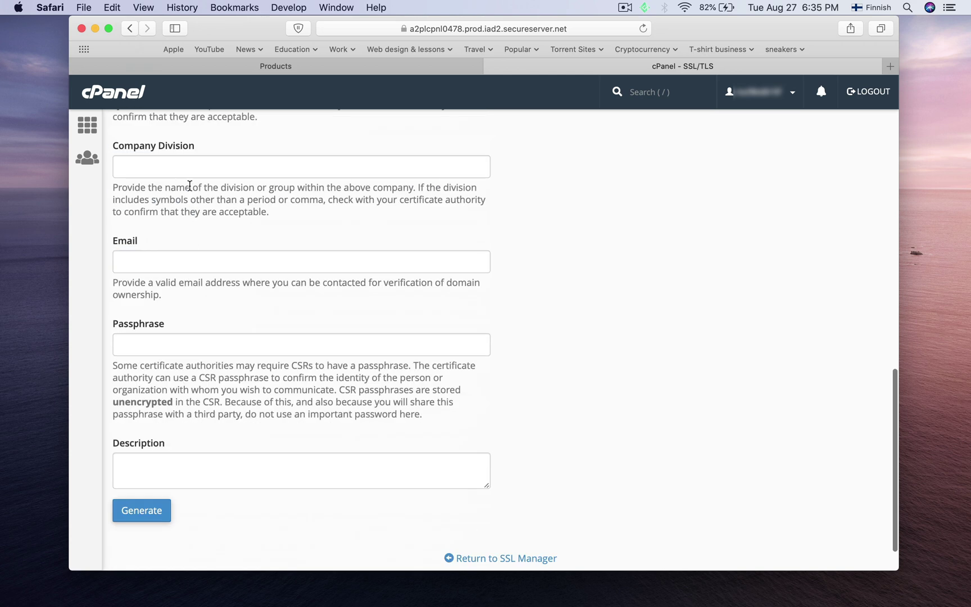
scroll(362, 538, "up", 20)
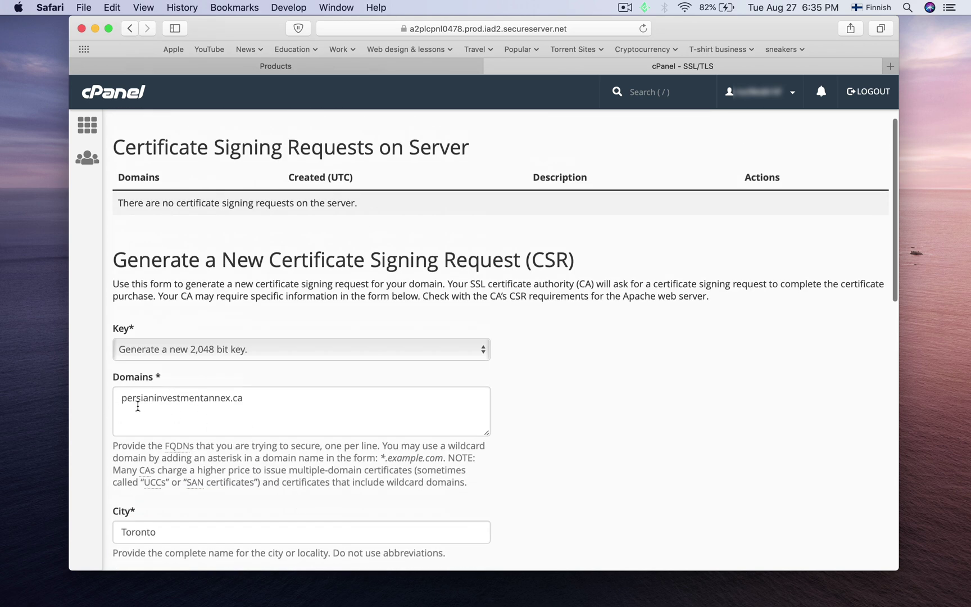
scroll(215, 405, "down", 2)
scroll(214, 406, "down", 8)
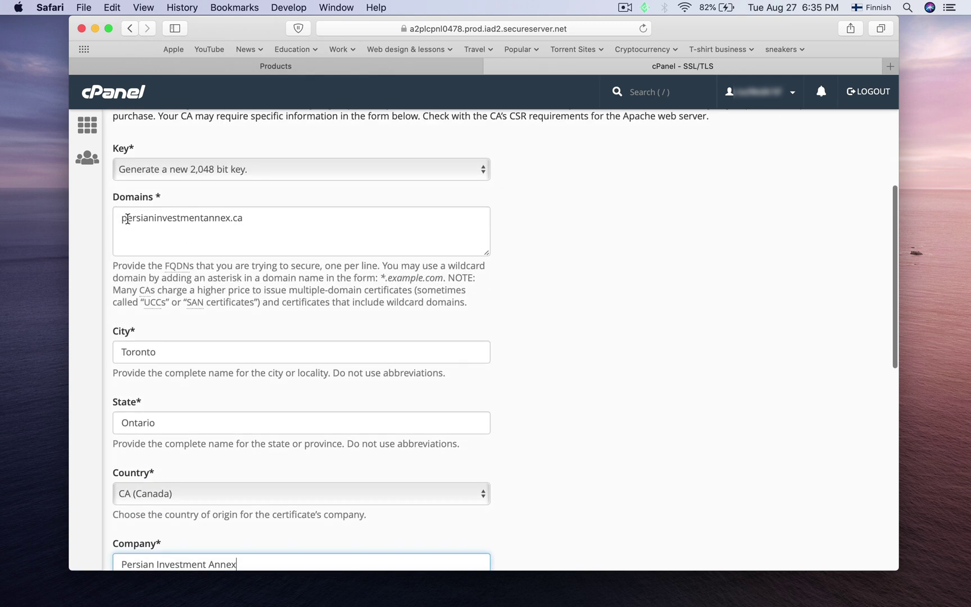
Step: Generate the certificate signing request for persianinvestmentannex.ca with the optional fields left blank
scroll(210, 241, "down", 20)
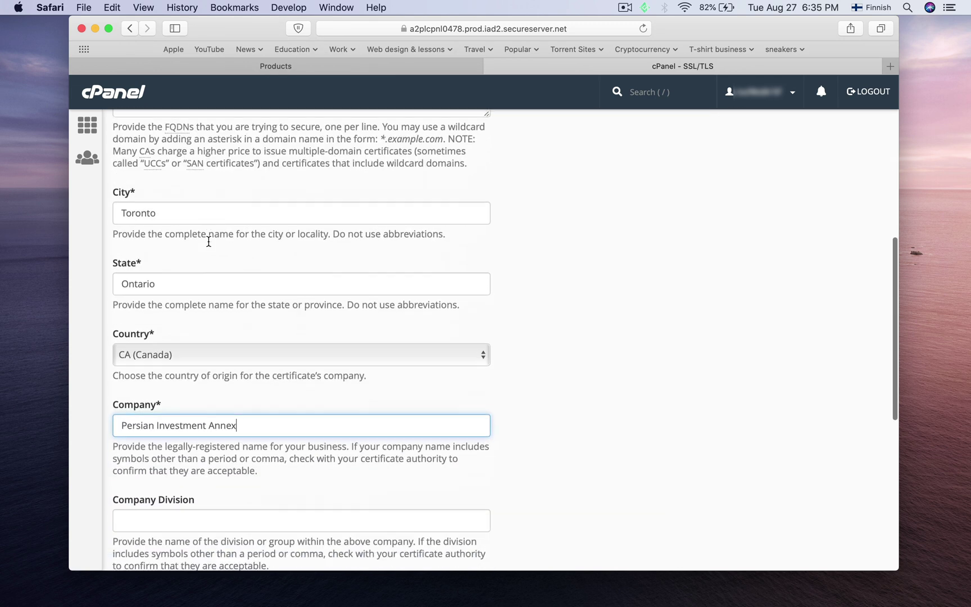
scroll(209, 241, "down", 3)
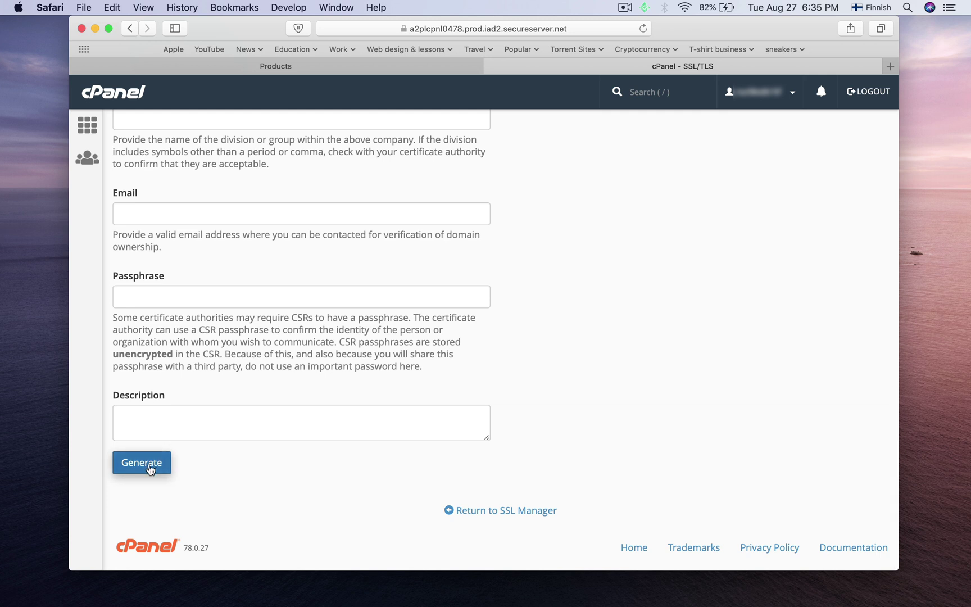
left_click(150, 469)
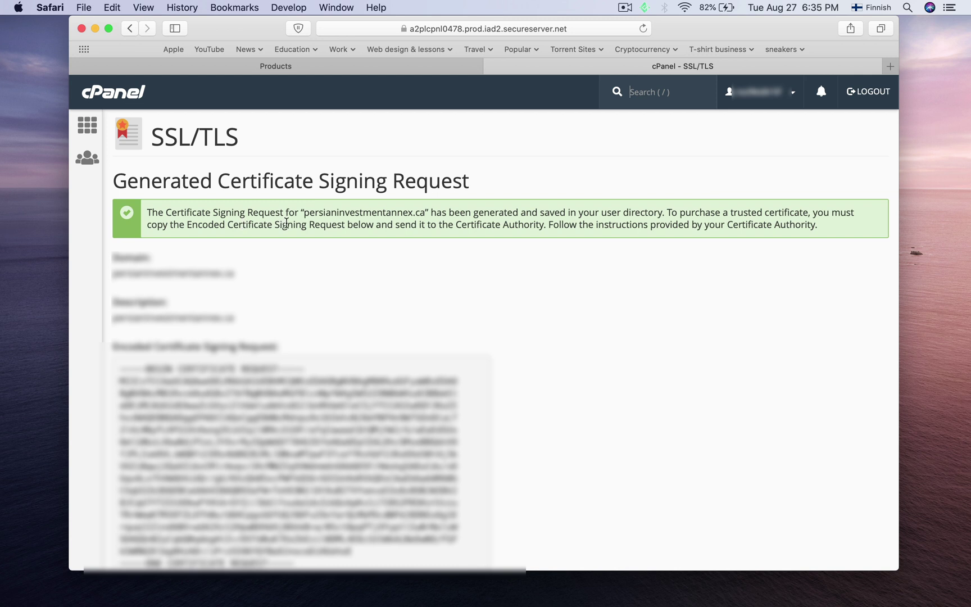
Step: Select the whole encoded certificate signing request, including its BEGIN and END CERTIFICATE REQUEST lines
scroll(600, 221, "down", 3)
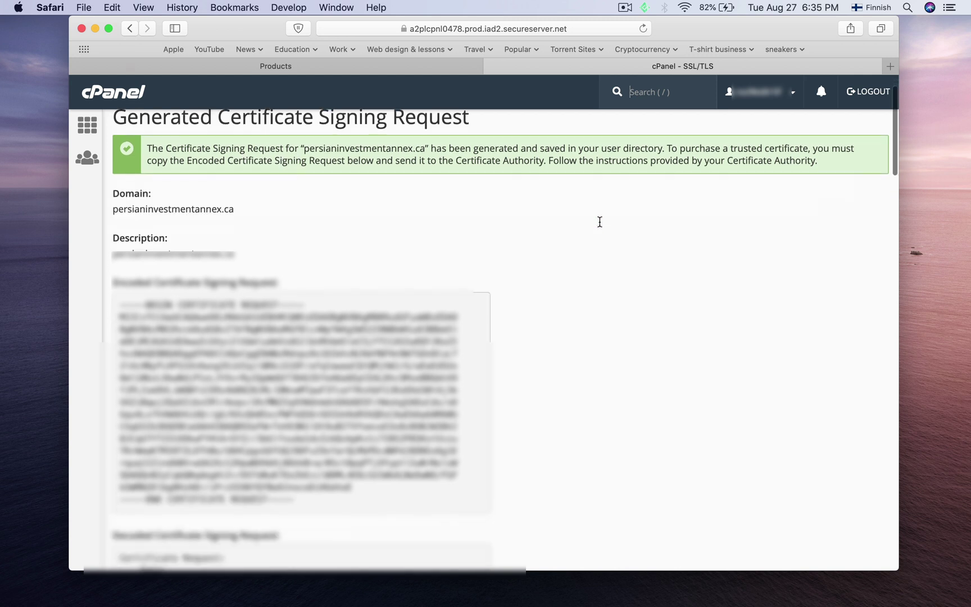
scroll(600, 221, "down", 2)
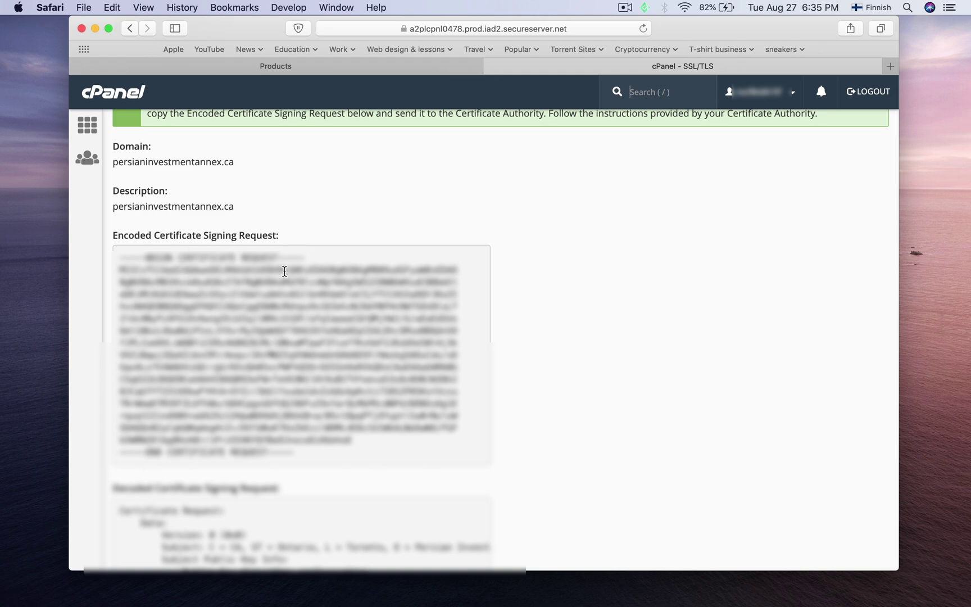
scroll(459, 394, "down", 15)
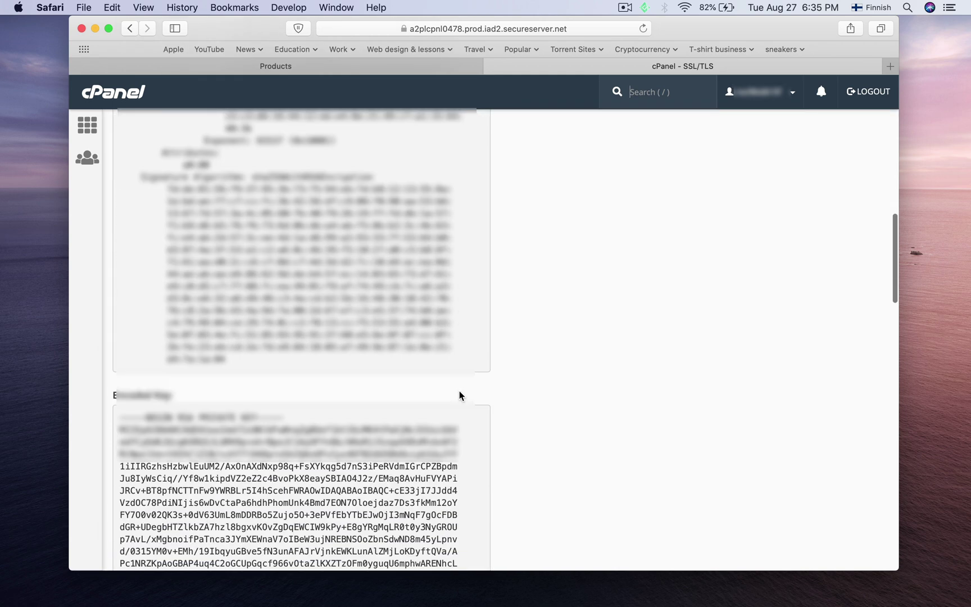
scroll(459, 395, "down", 10)
scroll(459, 394, "up", 8)
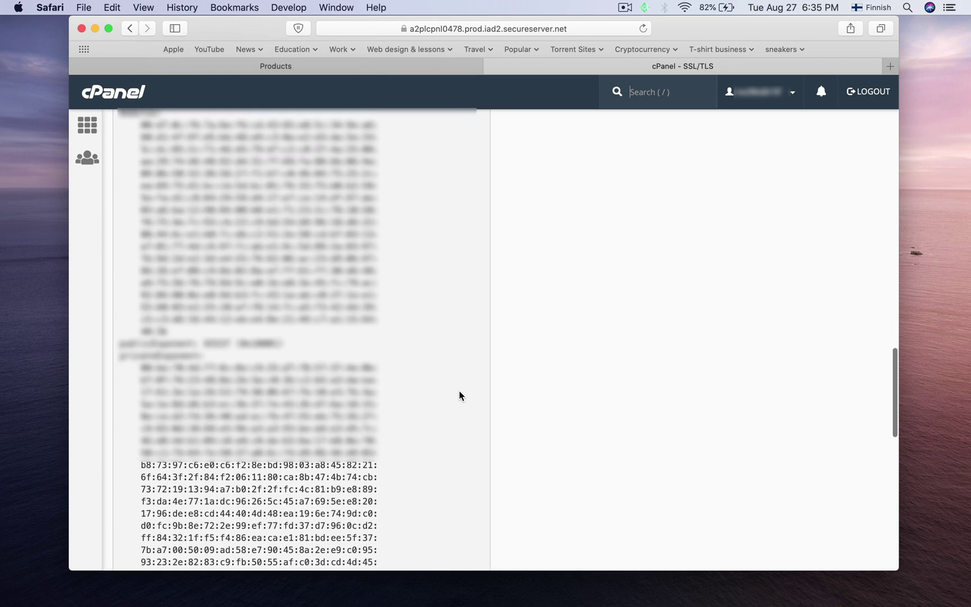
scroll(459, 391, "up", 20)
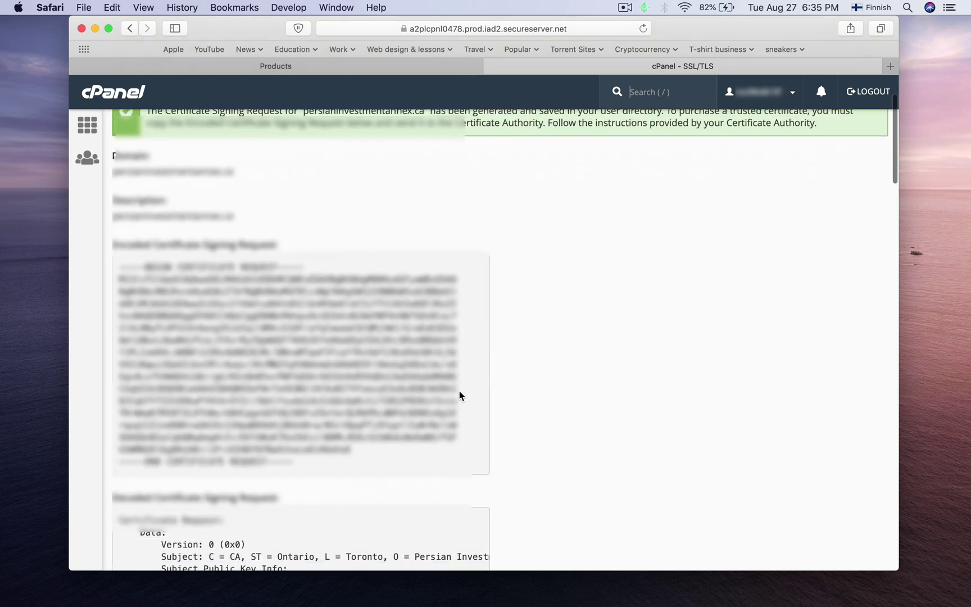
scroll(459, 395, "down", 1)
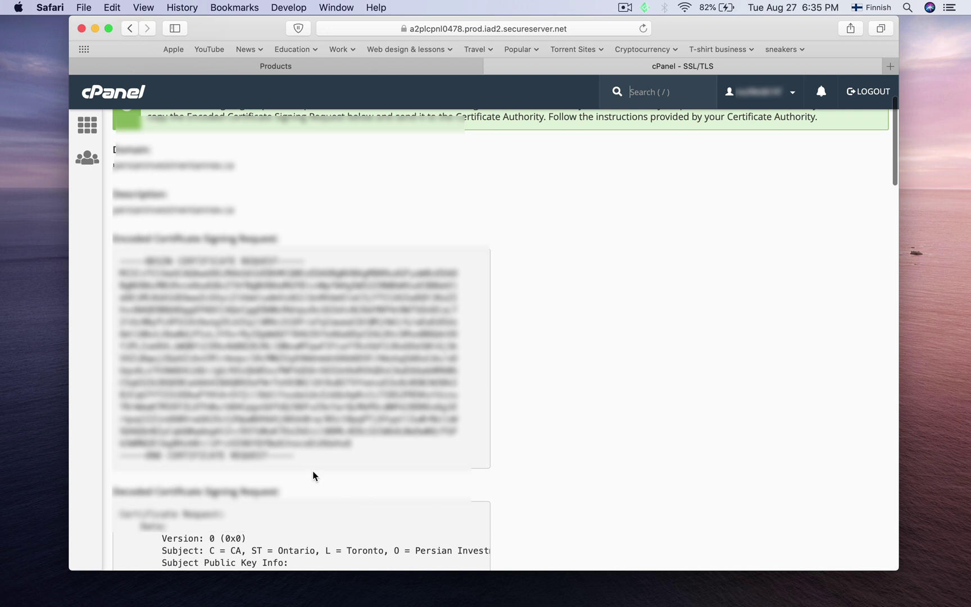
left_click_drag(305, 456, 118, 265)
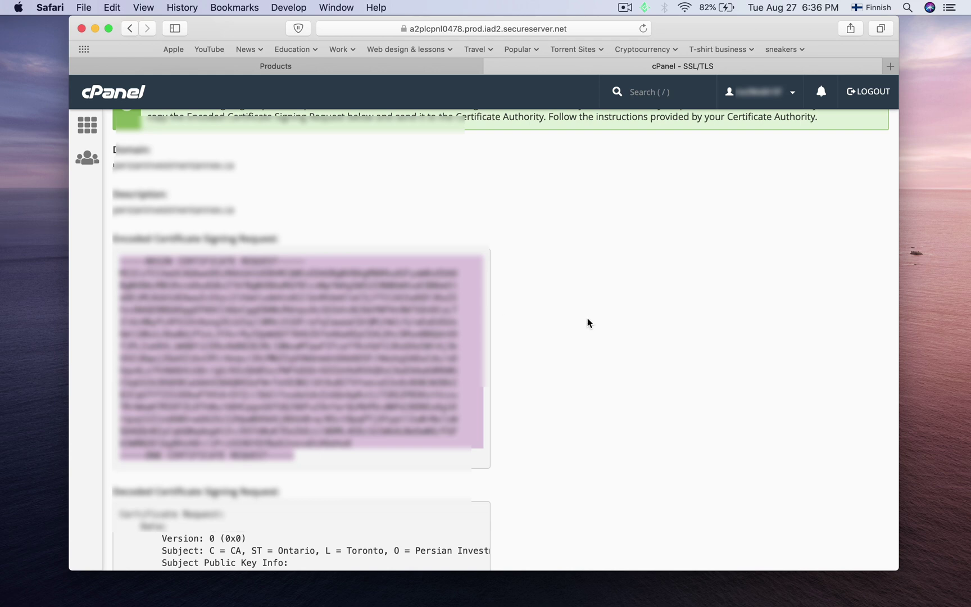
Step: Leave the generated certificate signing request page and return to the SSL Manager overview
scroll(587, 321, "down", 3)
scroll(587, 323, "down", 15)
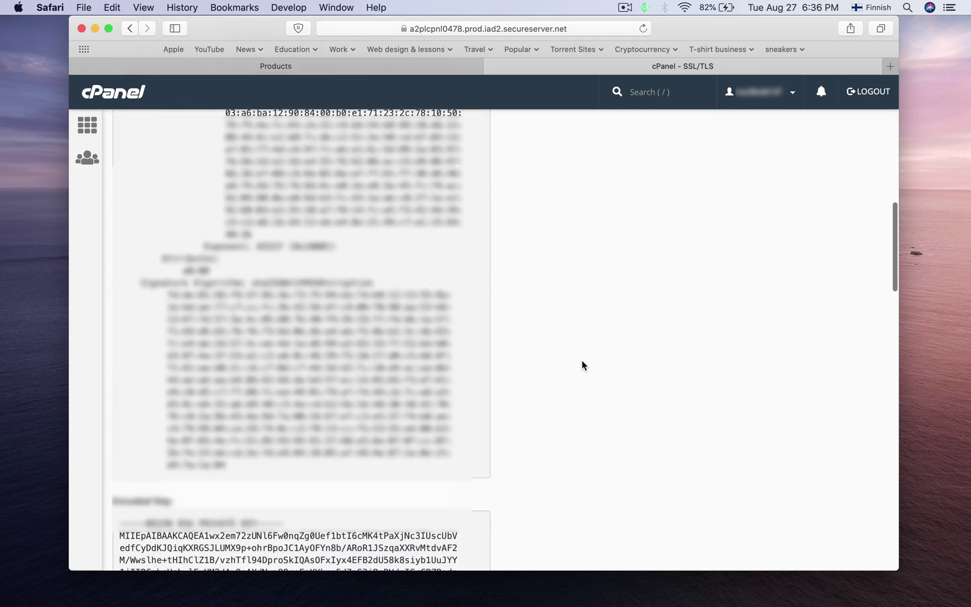
scroll(581, 365, "down", 8)
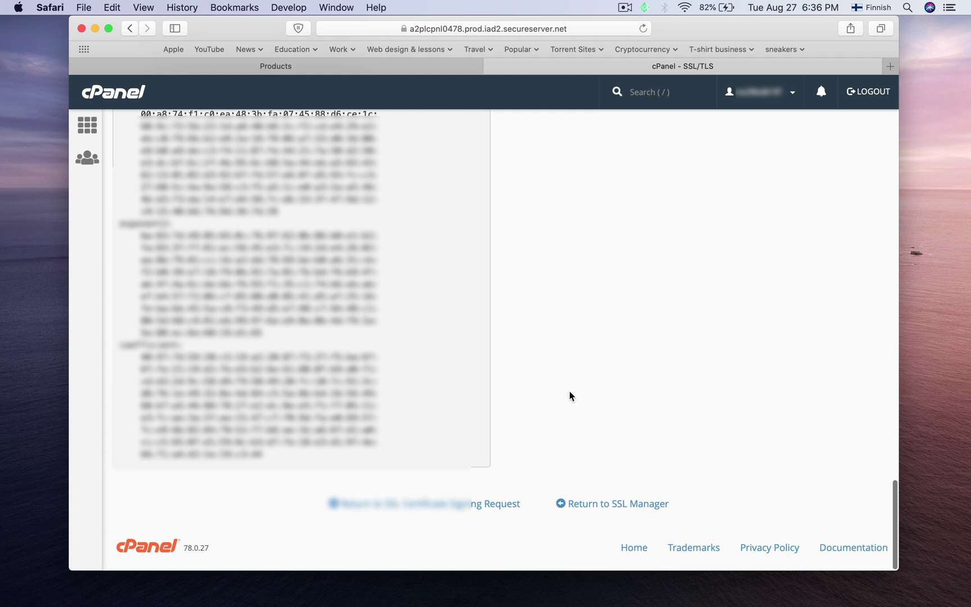
left_click(581, 504)
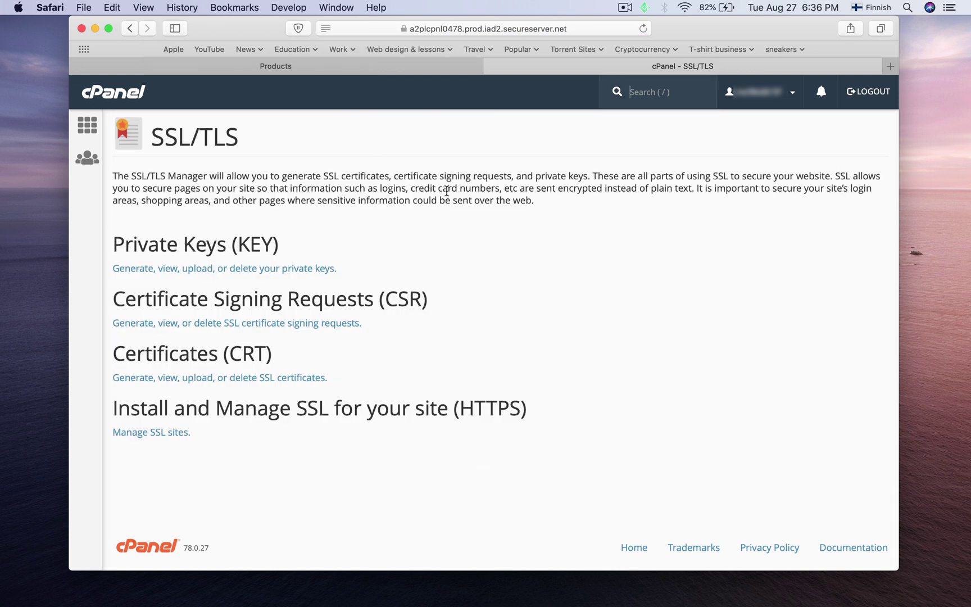
Step: Switch to the GoDaddy products page and start setting up the new 1 Year Standard SSL Certificate
left_click(412, 66)
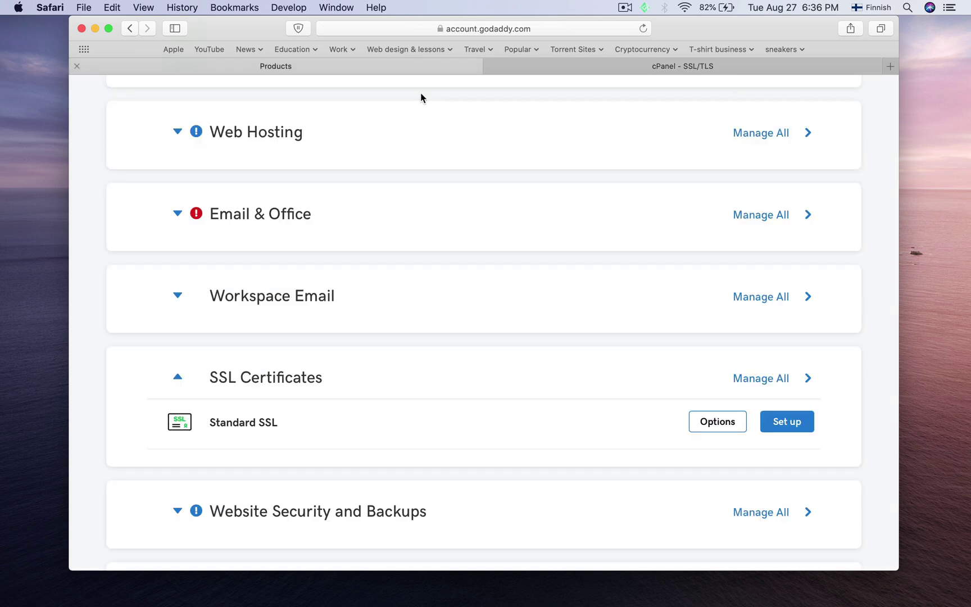
scroll(506, 287, "down", 3)
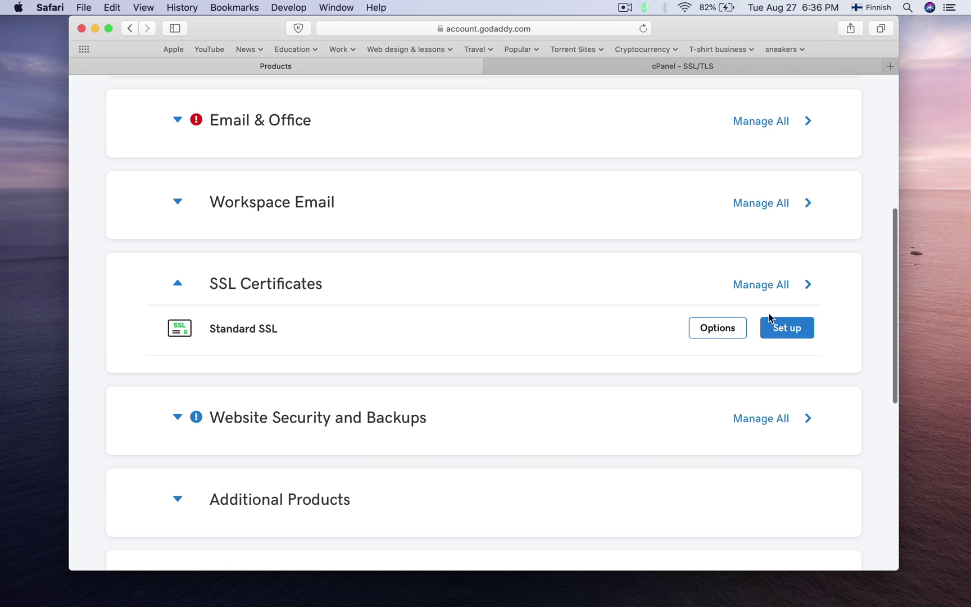
scroll(362, 197, "up", 10)
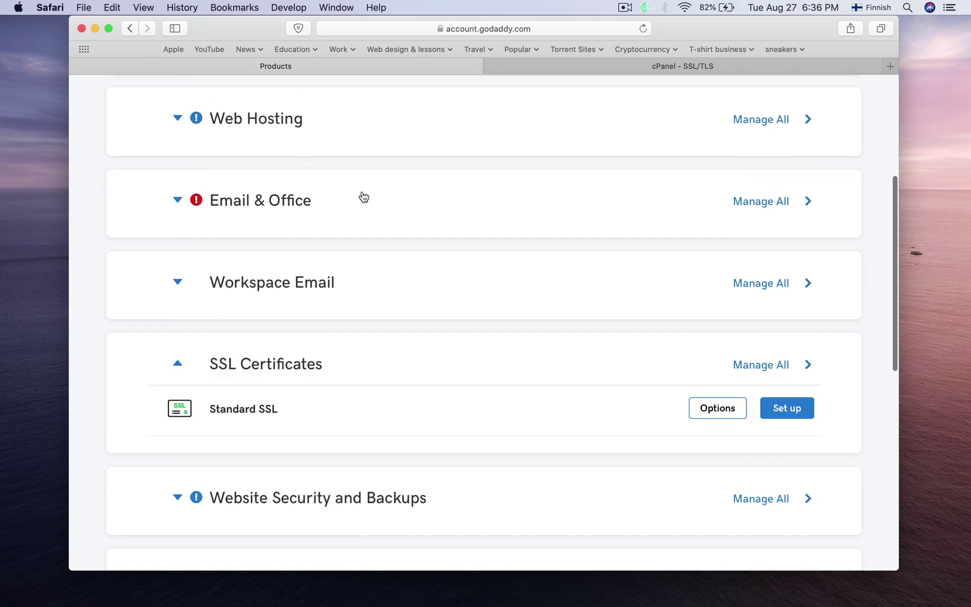
scroll(363, 196, "down", 10)
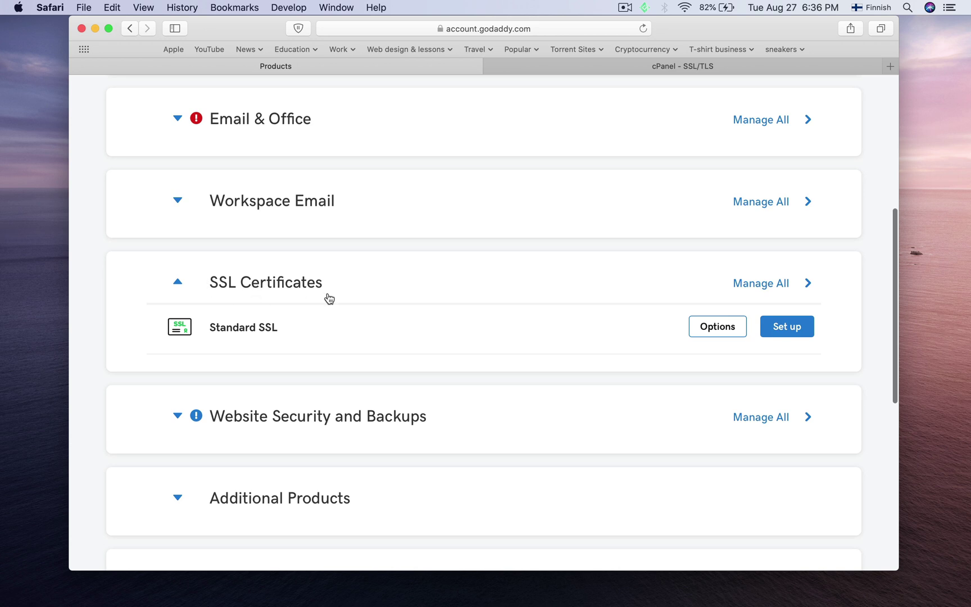
left_click(781, 331)
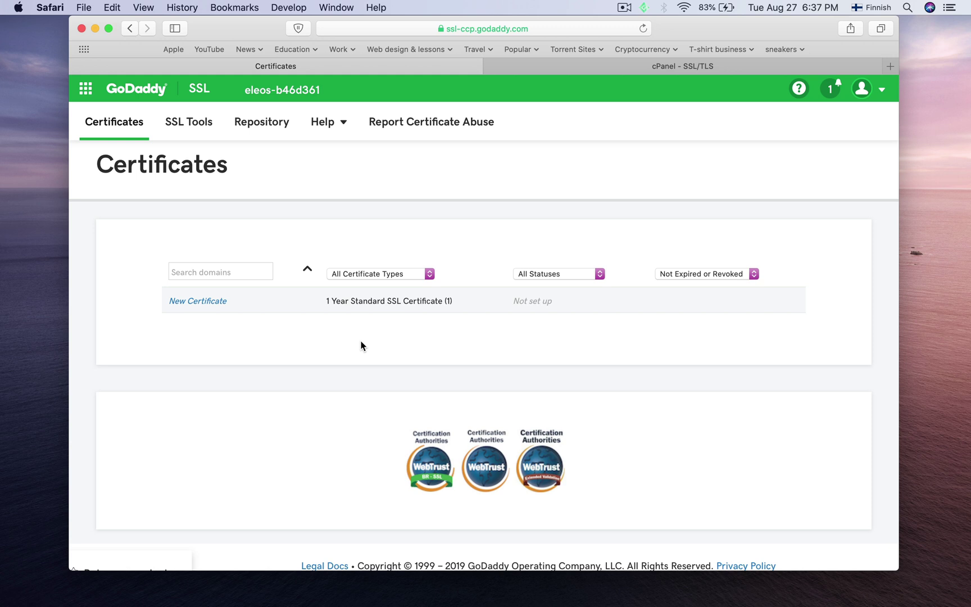
left_click(209, 302)
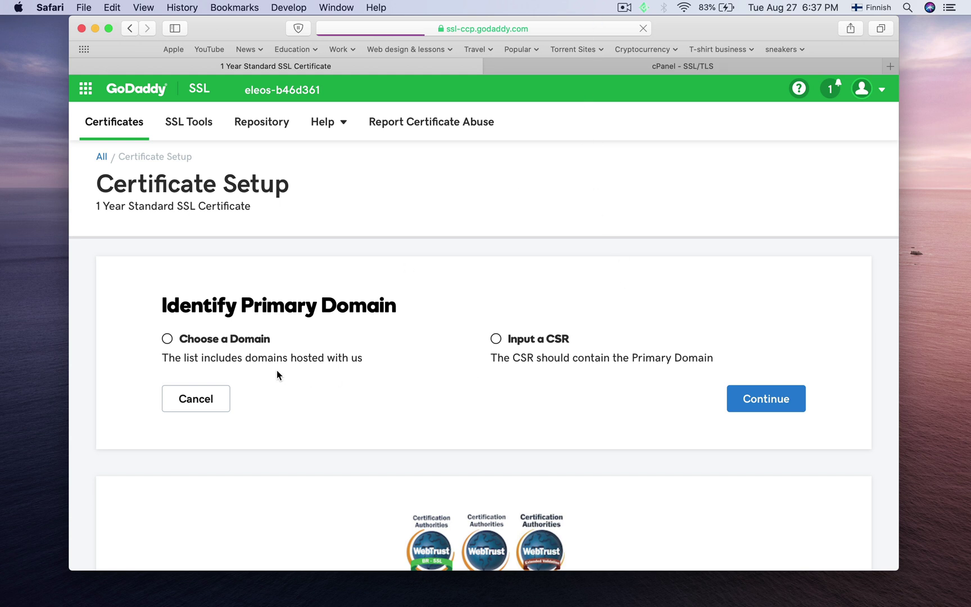
Step: Identify the primary domain with the Input a CSR option, pasting the copied signing request, and continue to domain control
left_click(496, 339)
scroll(601, 368, "down", 3)
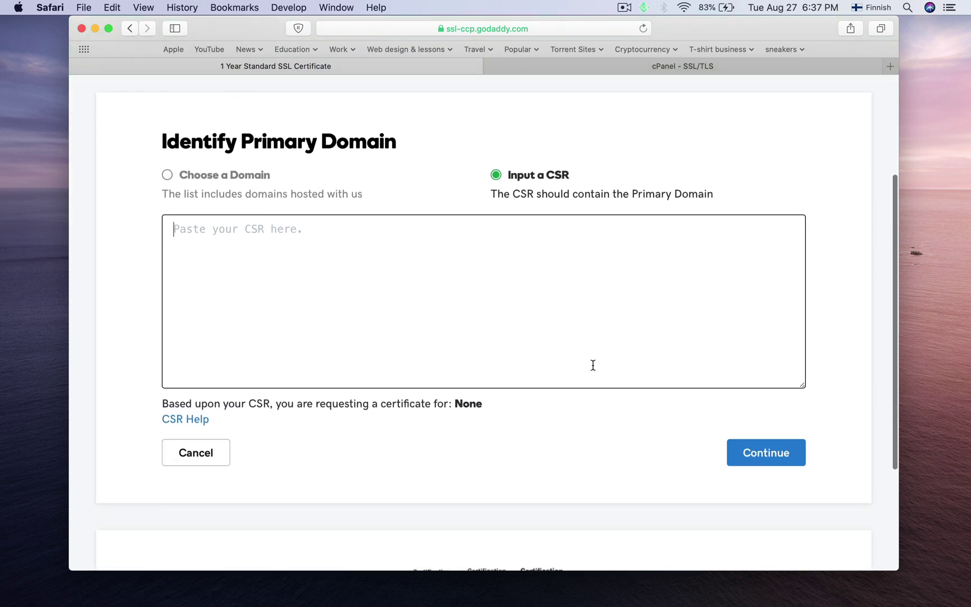
left_click(480, 307)
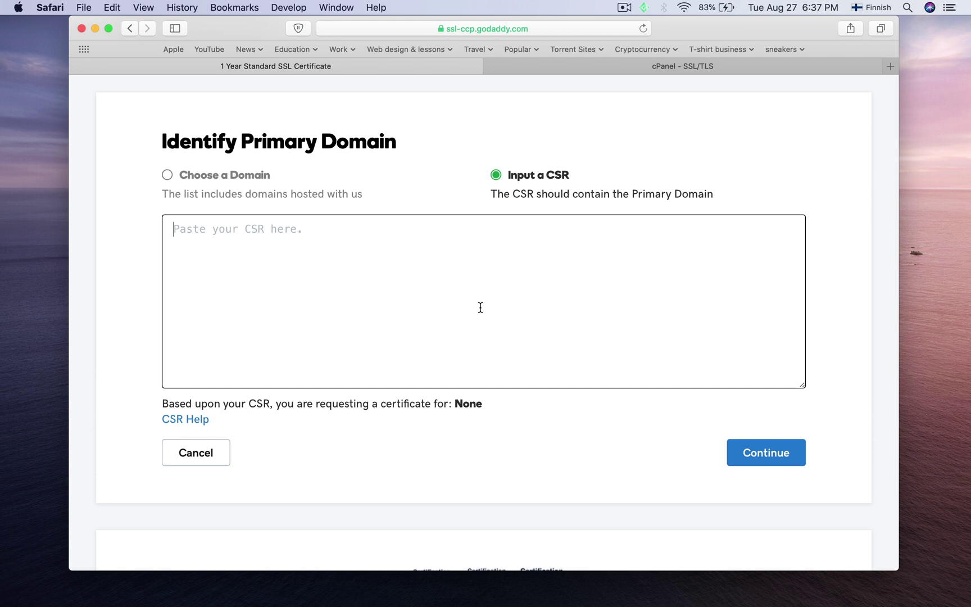
key("super+v")
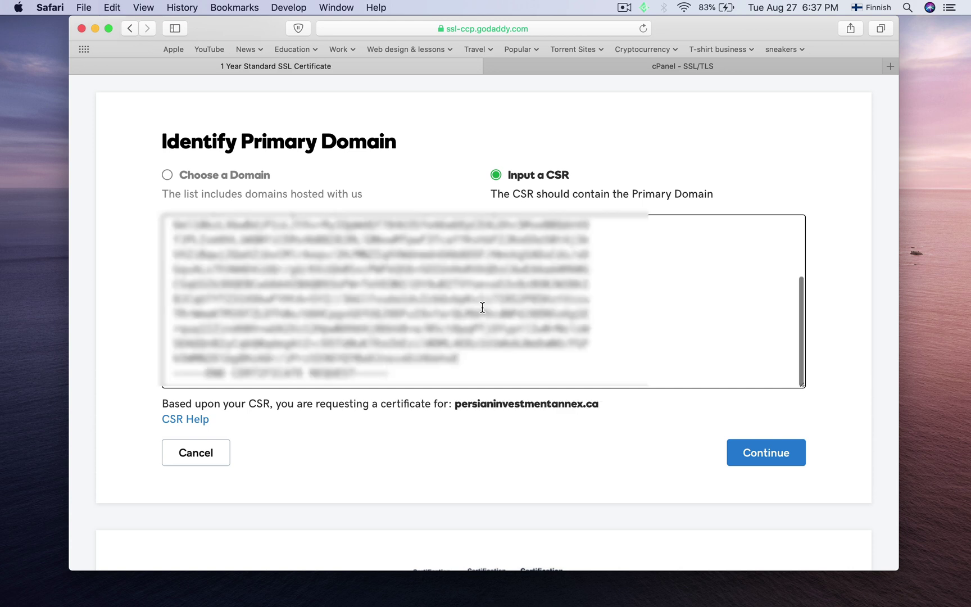
left_click(752, 466)
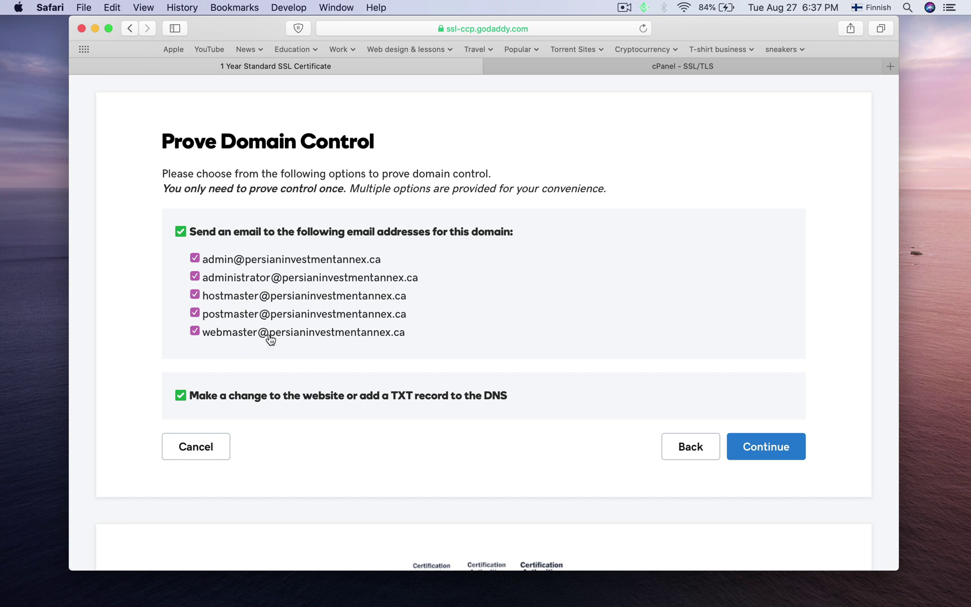
Step: Keep all domain control options selected and submit the request with GoDaddy SHA-2, agreeing to the Subscriber Agreement
scroll(298, 319, "down", 3)
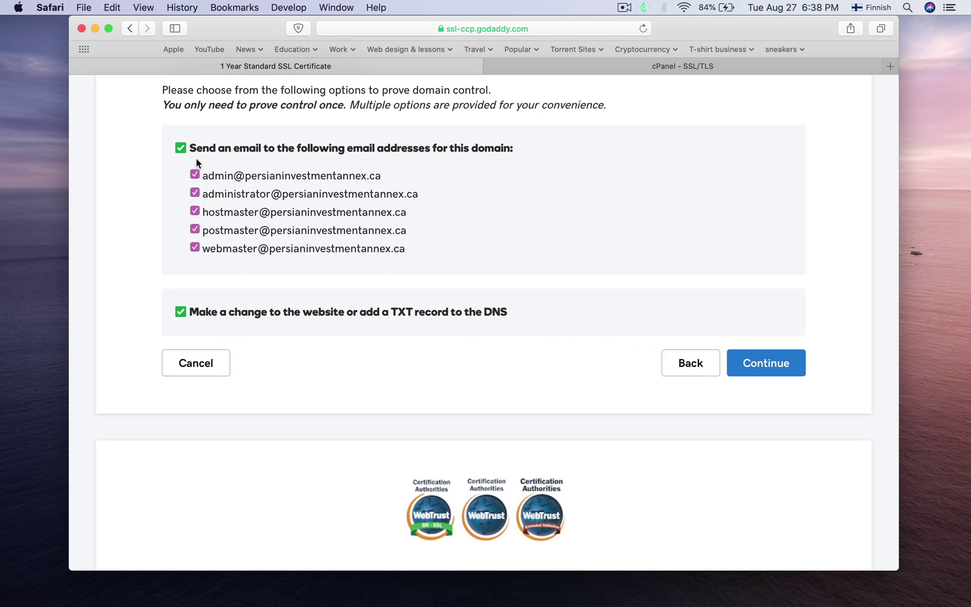
left_click(772, 368)
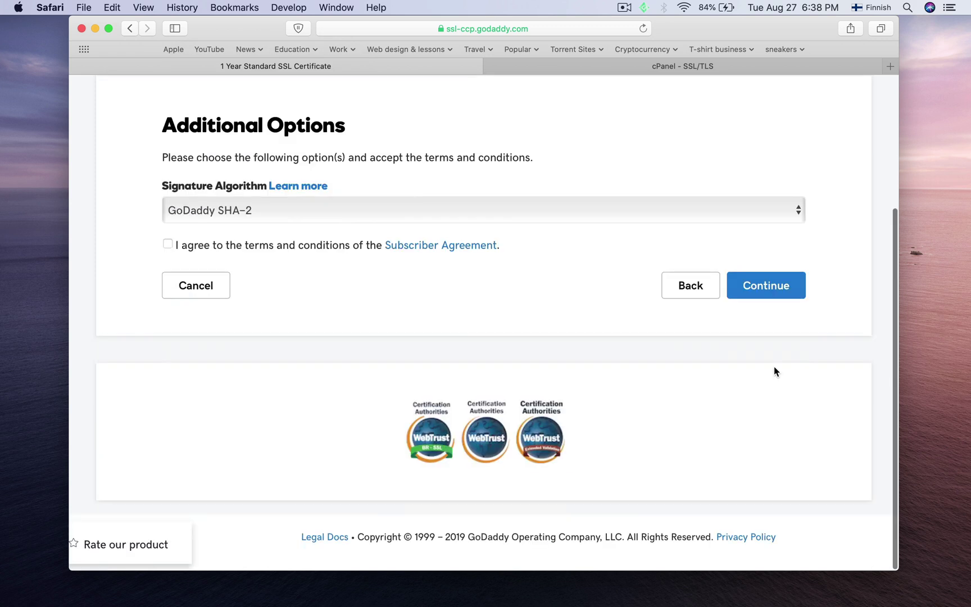
left_click(168, 245)
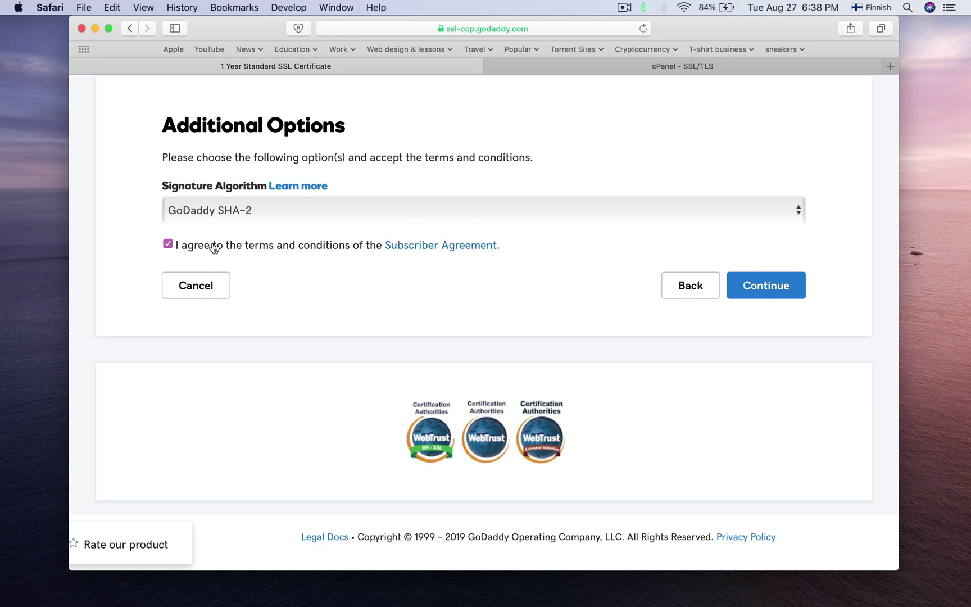
left_click(788, 297)
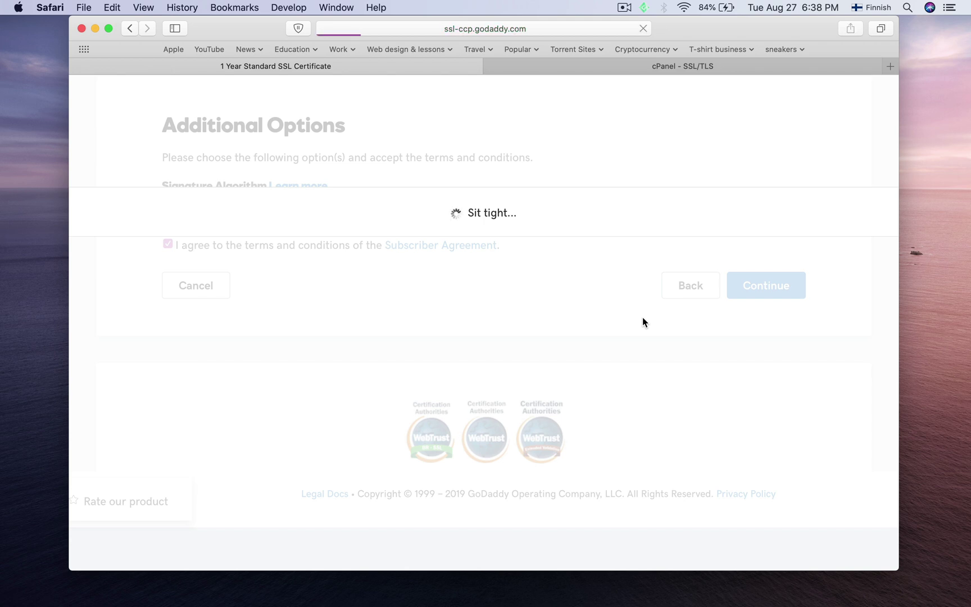
Step: Review the certificate's domain control notice and its details, including status, encryption strength, validity period and serial number
scroll(531, 309, "down", 3)
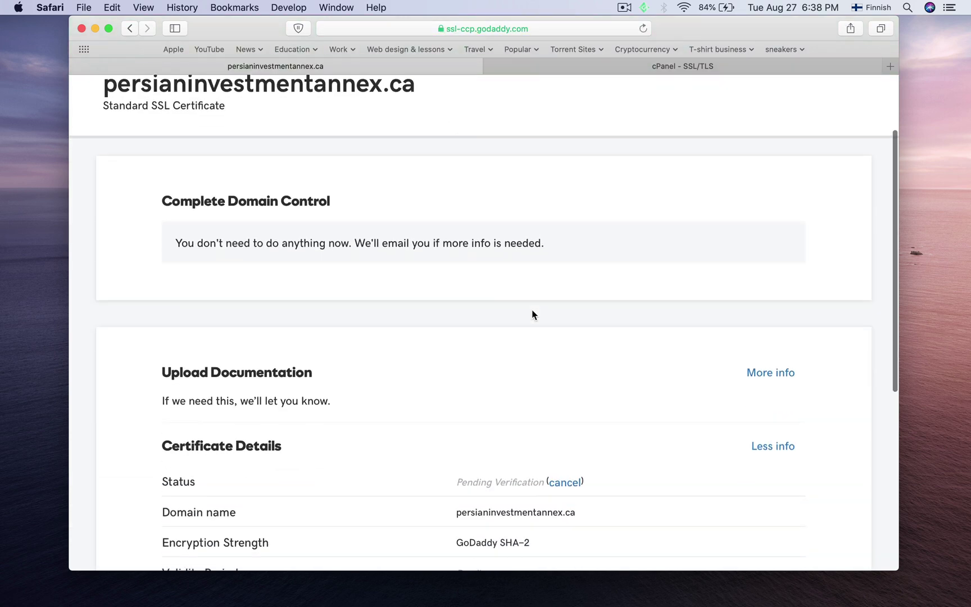
scroll(405, 195, "down", 5)
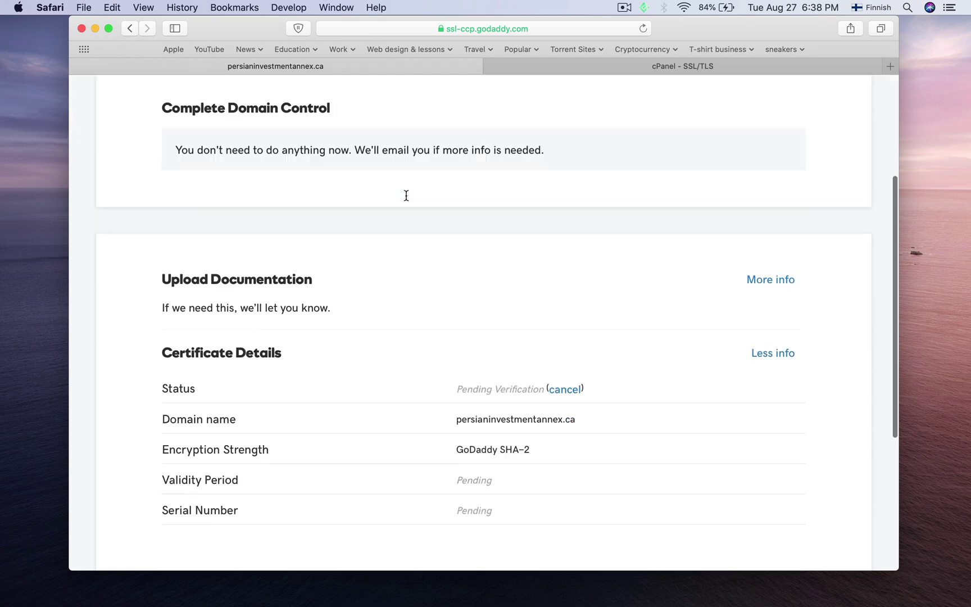
scroll(406, 195, "down", 1)
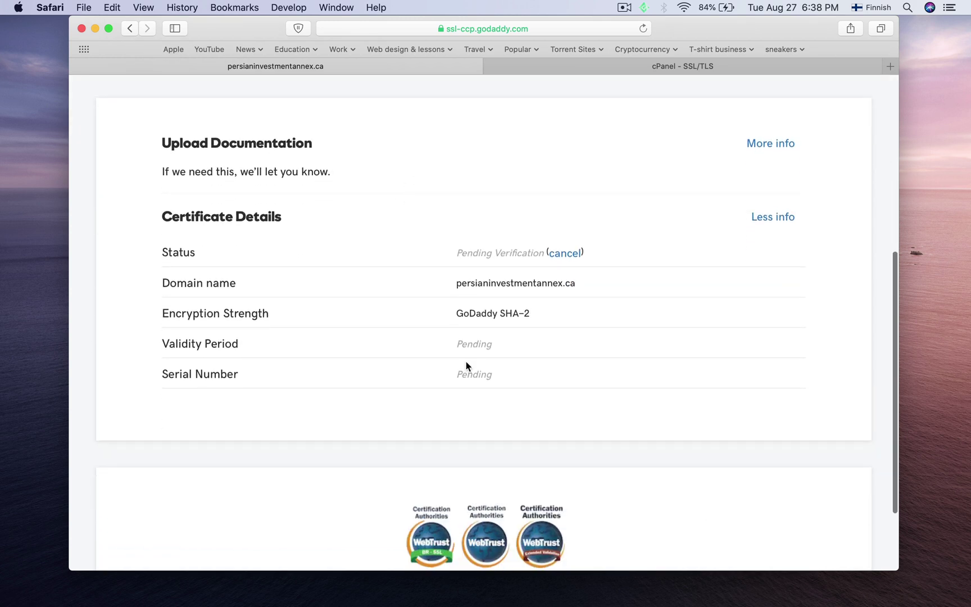
left_click_drag(455, 344, 487, 345)
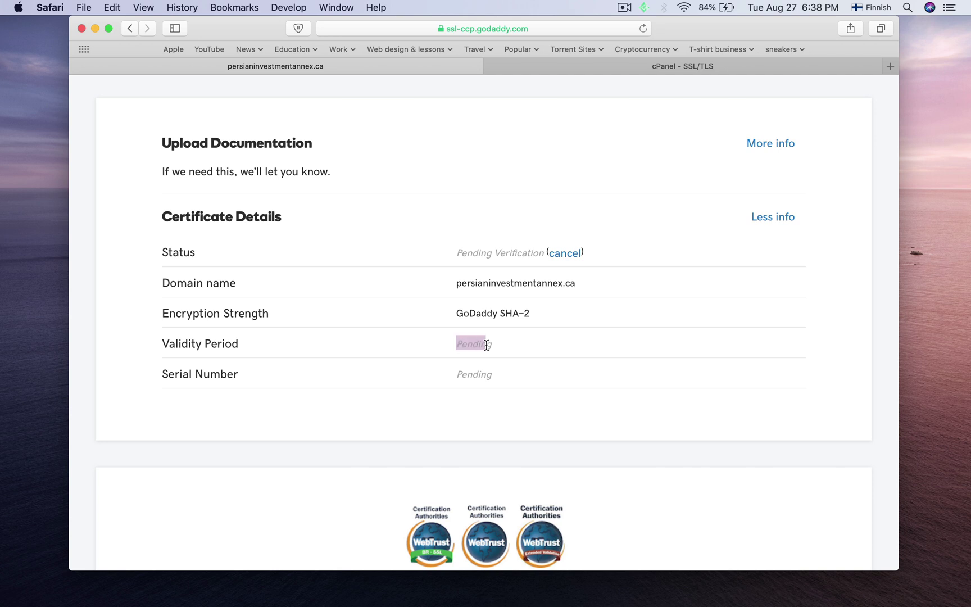
left_click(453, 344)
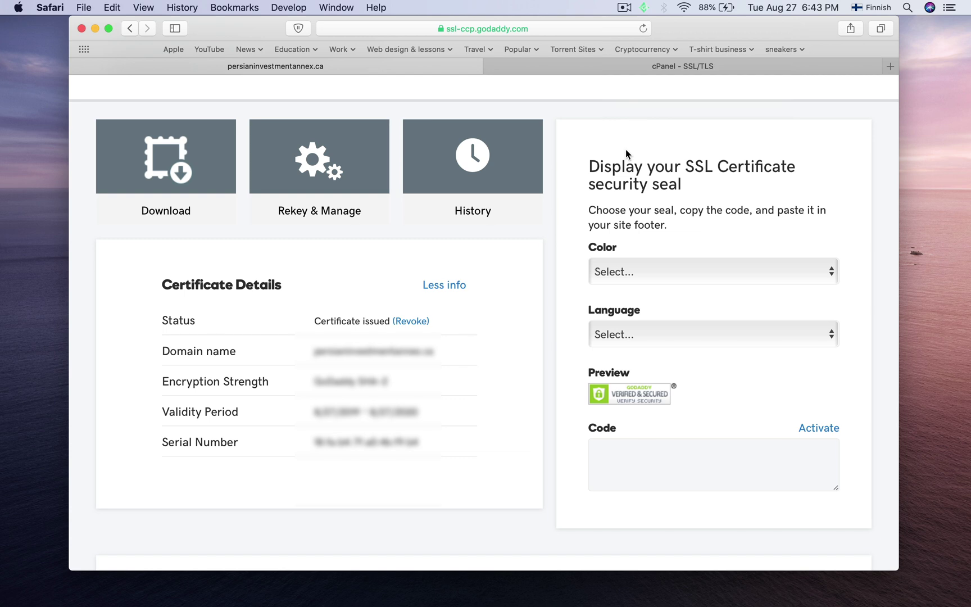
Step: Download the issued certificate's Zip file for the Apache server type, allowing downloads from ssl-ccp.godaddy.com
scroll(626, 153, "up", 2)
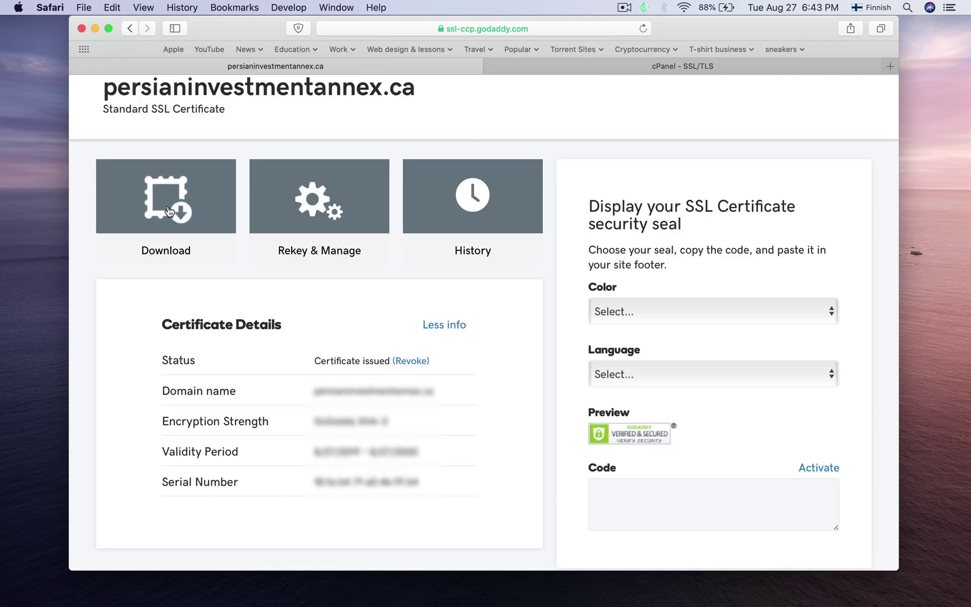
left_click(166, 203)
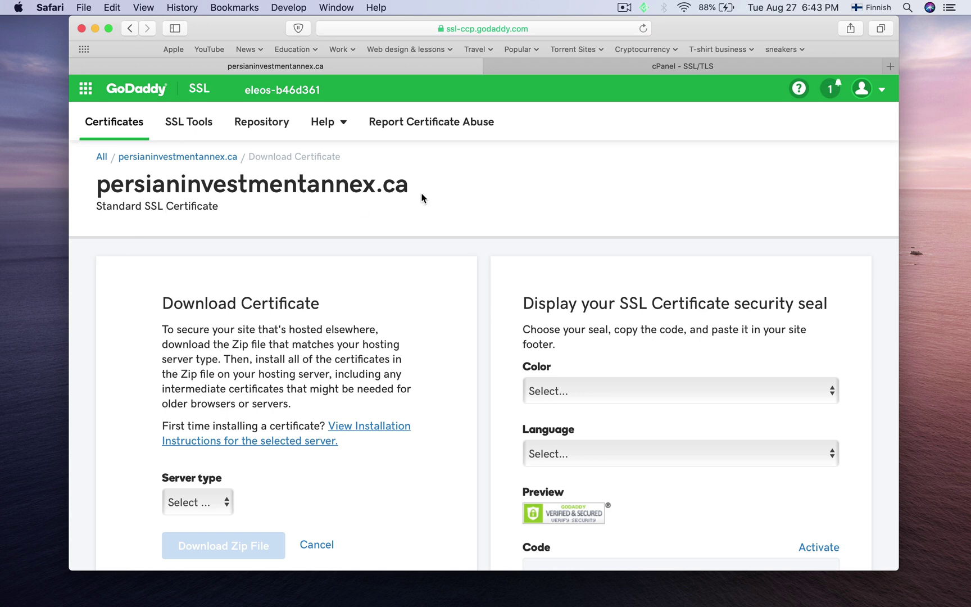
scroll(498, 180, "down", 5)
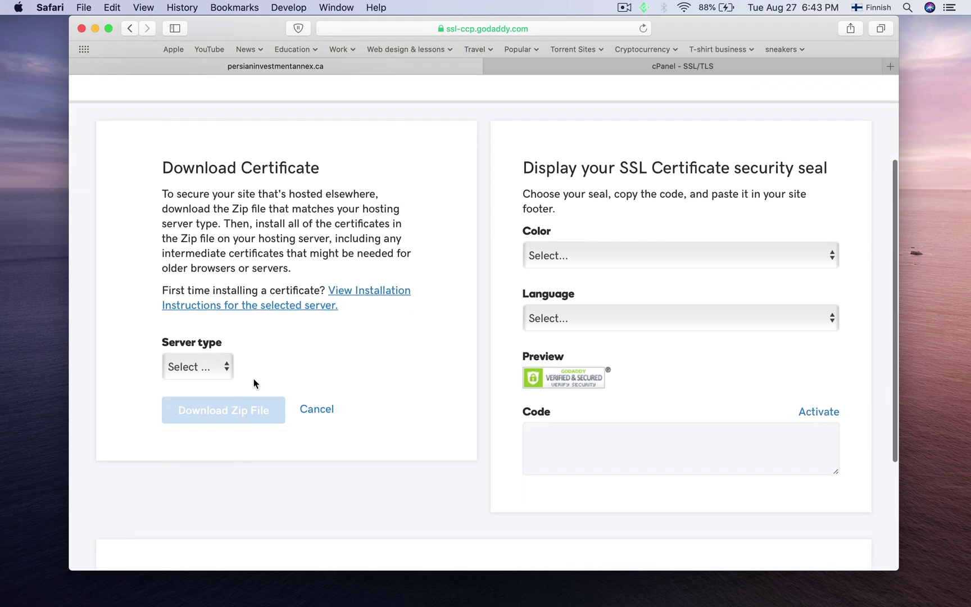
left_click(216, 370)
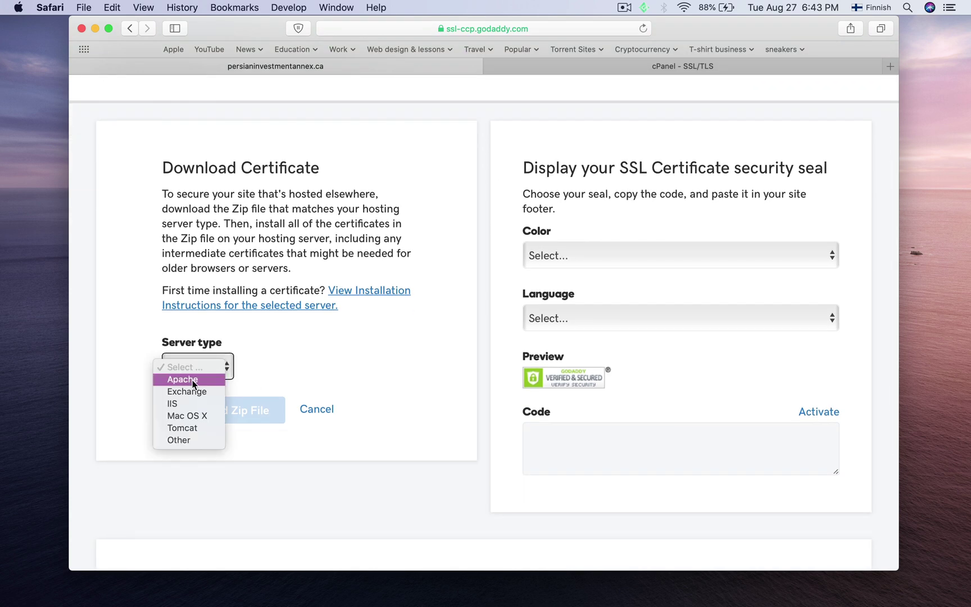
left_click(192, 379)
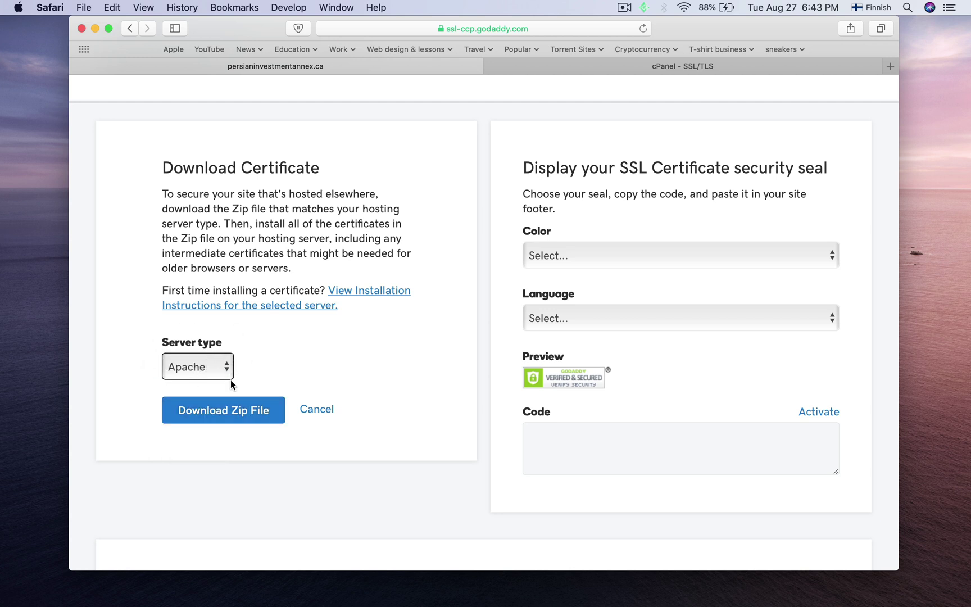
left_click(240, 414)
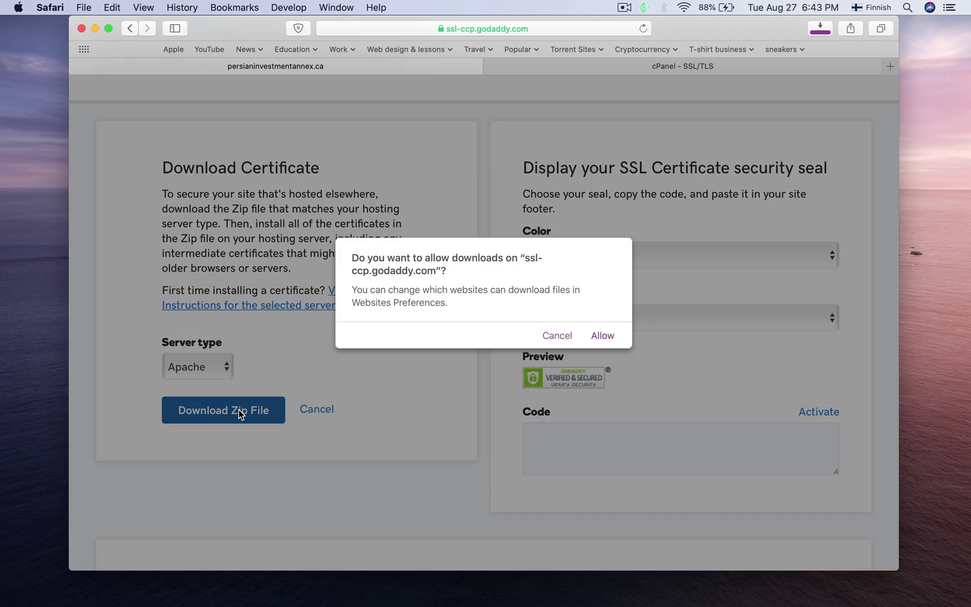
left_click(604, 335)
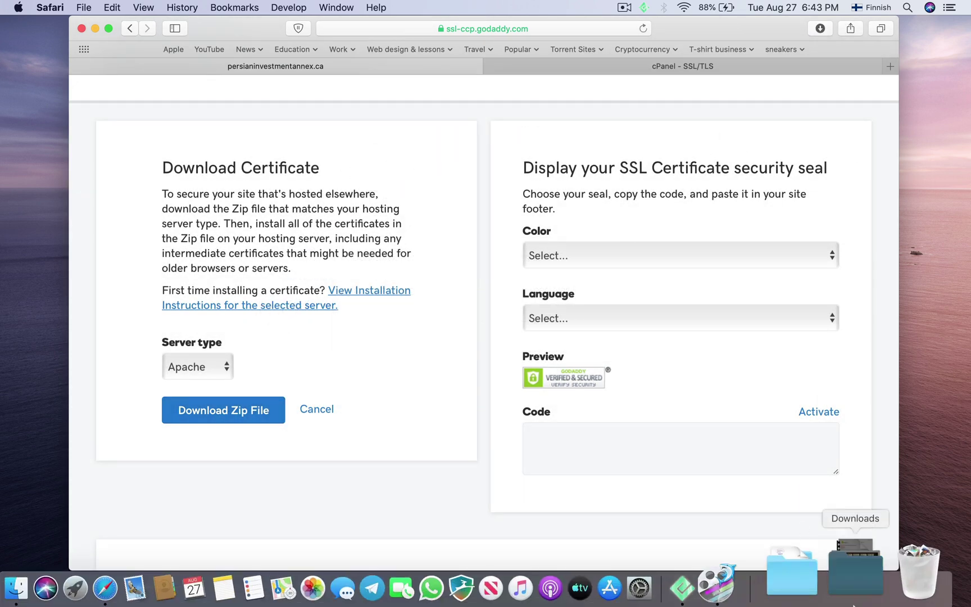
Step: Open the downloaded persianinvestmentannex folder in Finder, examine its certificate and bundle files, and return to Safari
left_click(854, 587)
left_click(872, 505)
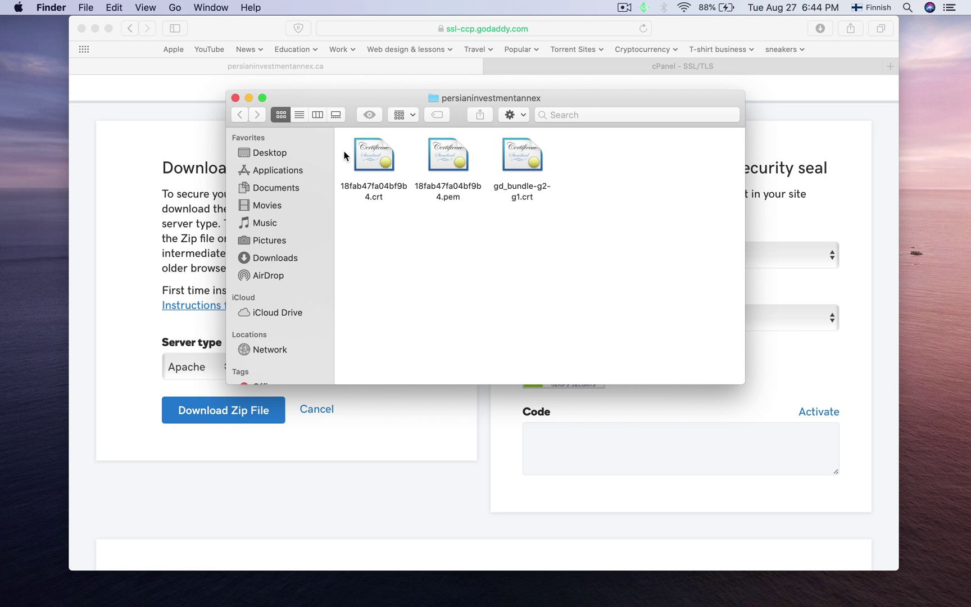
left_click(522, 191)
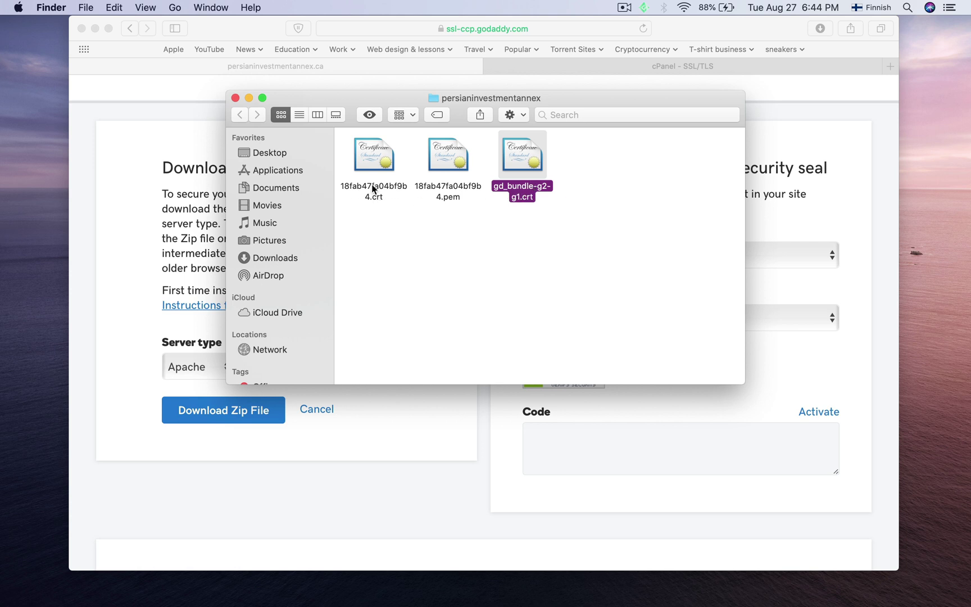
left_click(382, 240)
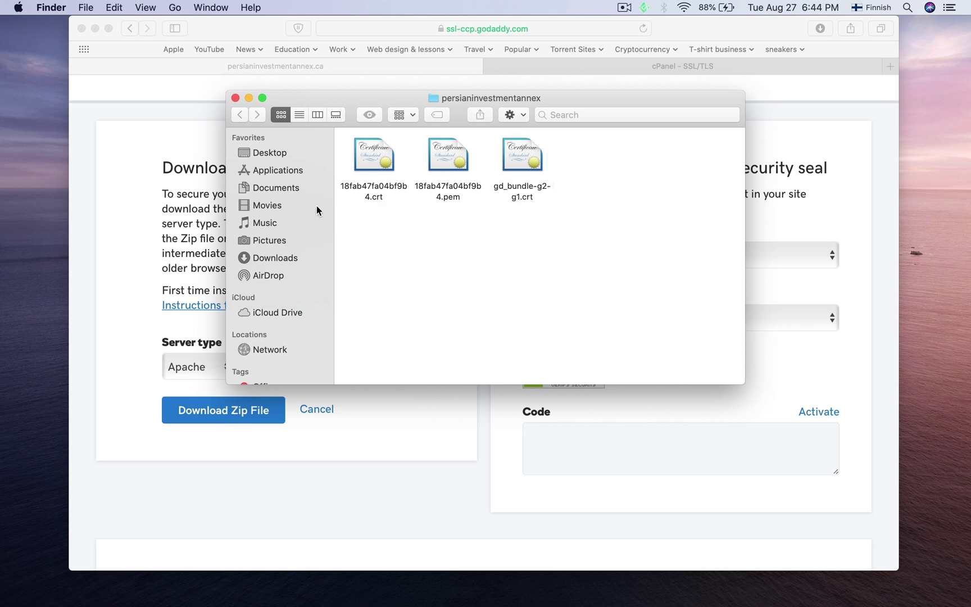
left_click(133, 218)
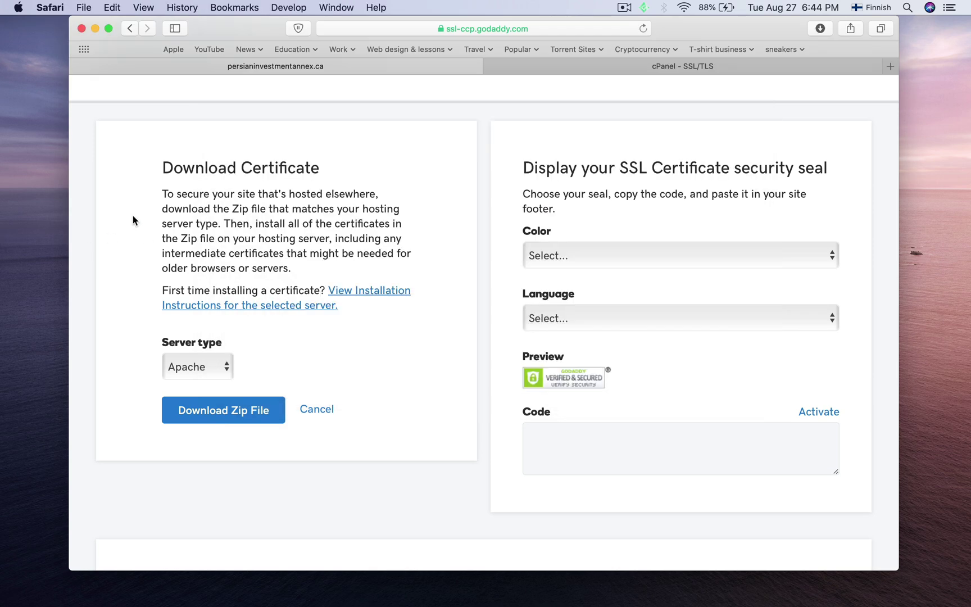
scroll(504, 221, "down", 3)
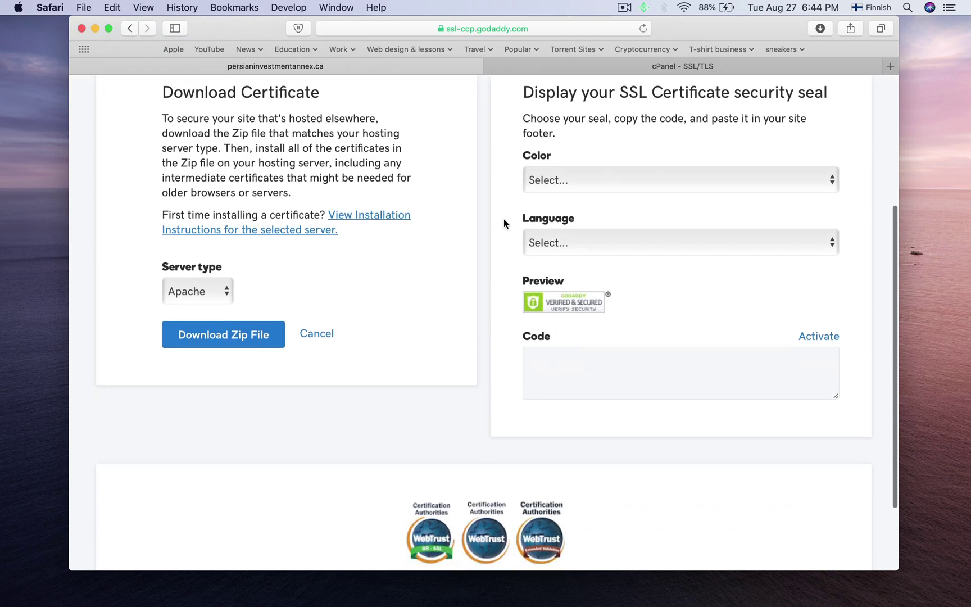
scroll(504, 223, "down", 3)
scroll(503, 223, "up", 10)
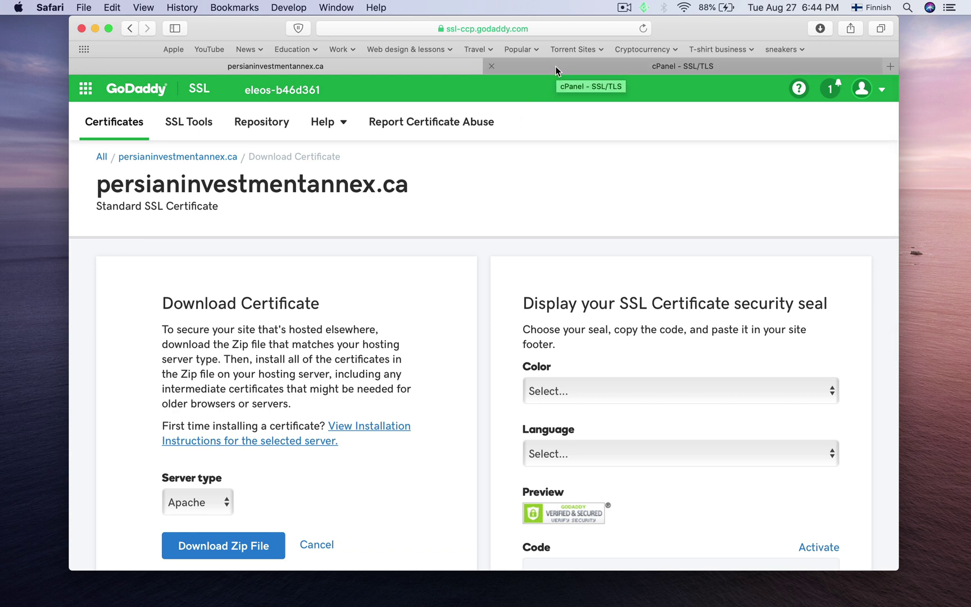
Step: In cPanel's certificate management page, upload the certificate file 18fab47fa04bf9b4.crt from the downloaded persianinvestmentannex folder
left_click(555, 66)
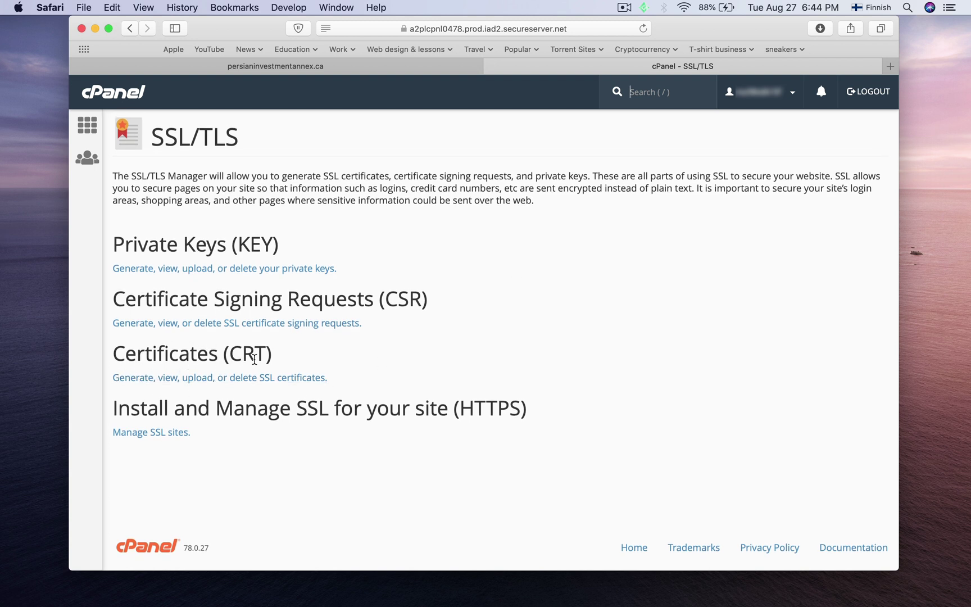
left_click(141, 379)
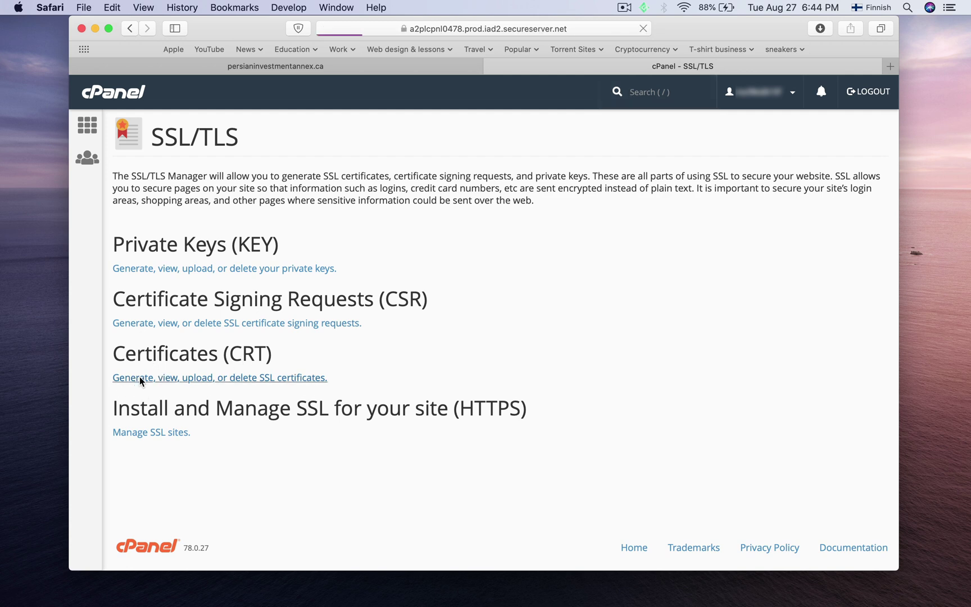
scroll(393, 338, "down", 5)
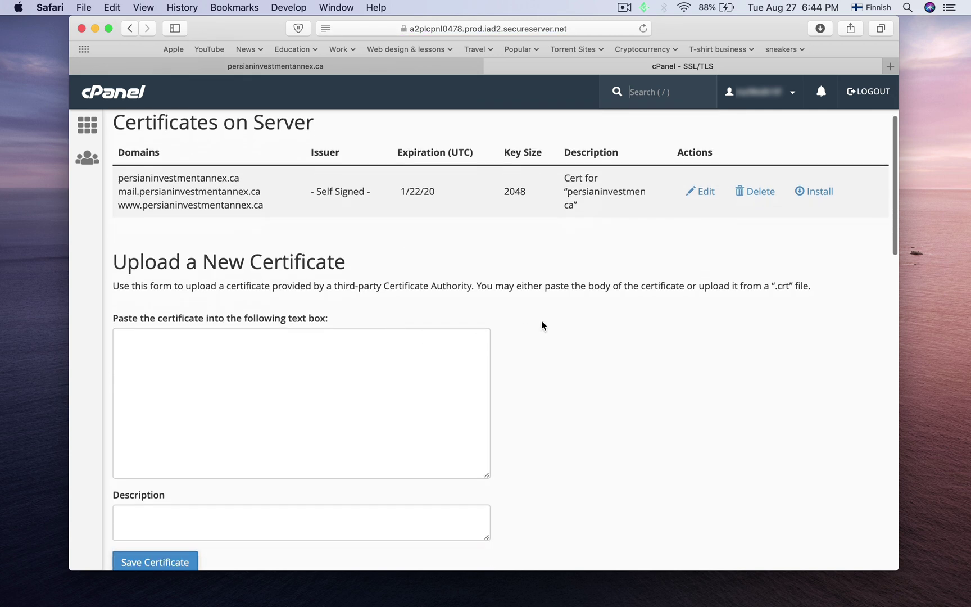
scroll(542, 322, "down", 10)
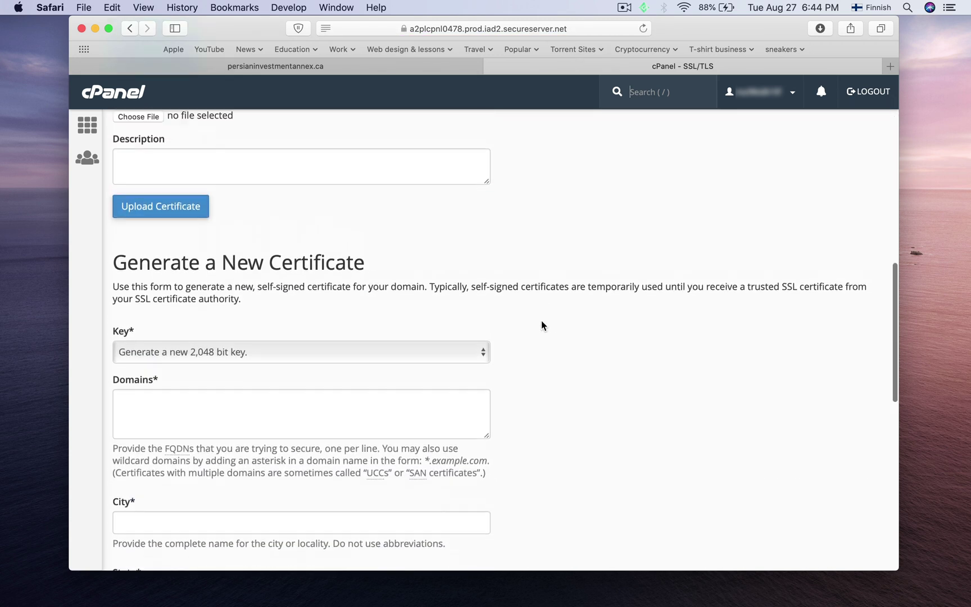
scroll(541, 325, "up", 5)
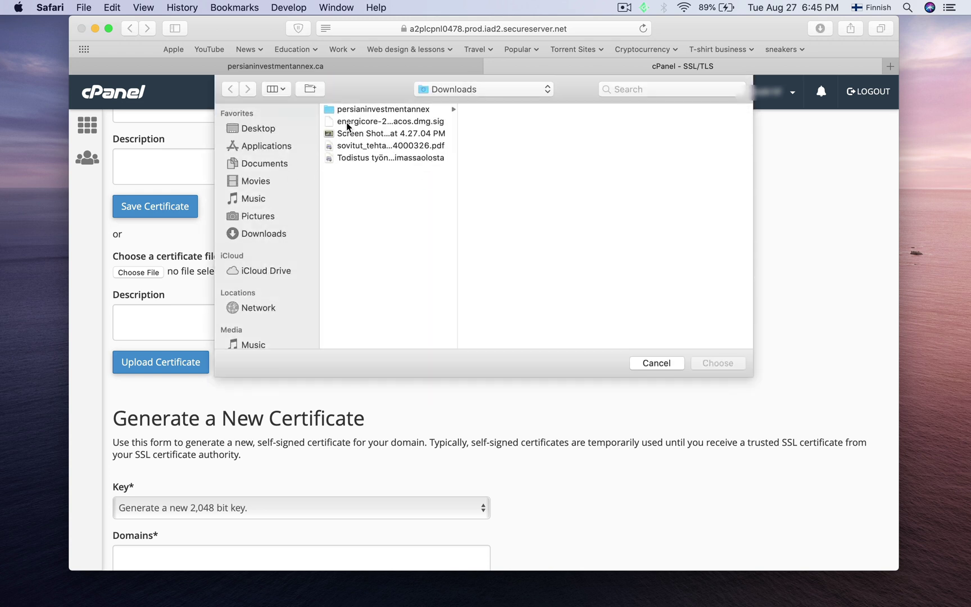
left_click(353, 109)
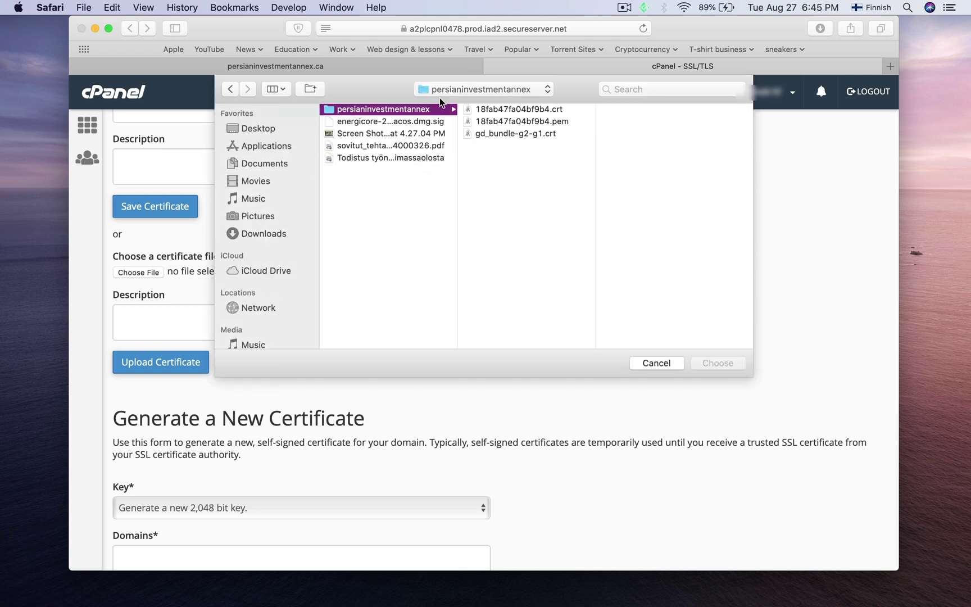
left_click(540, 111)
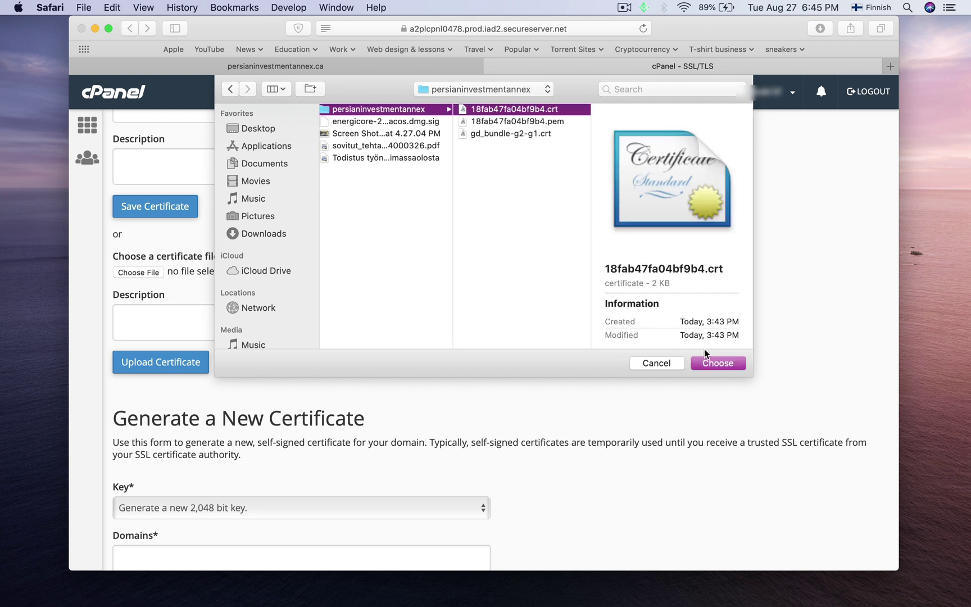
left_click(712, 364)
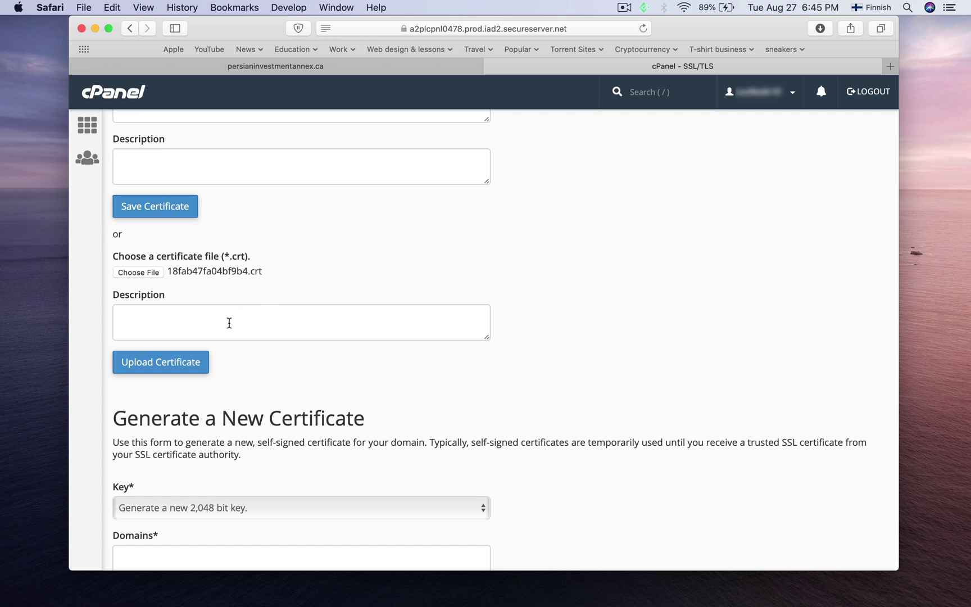
left_click(174, 369)
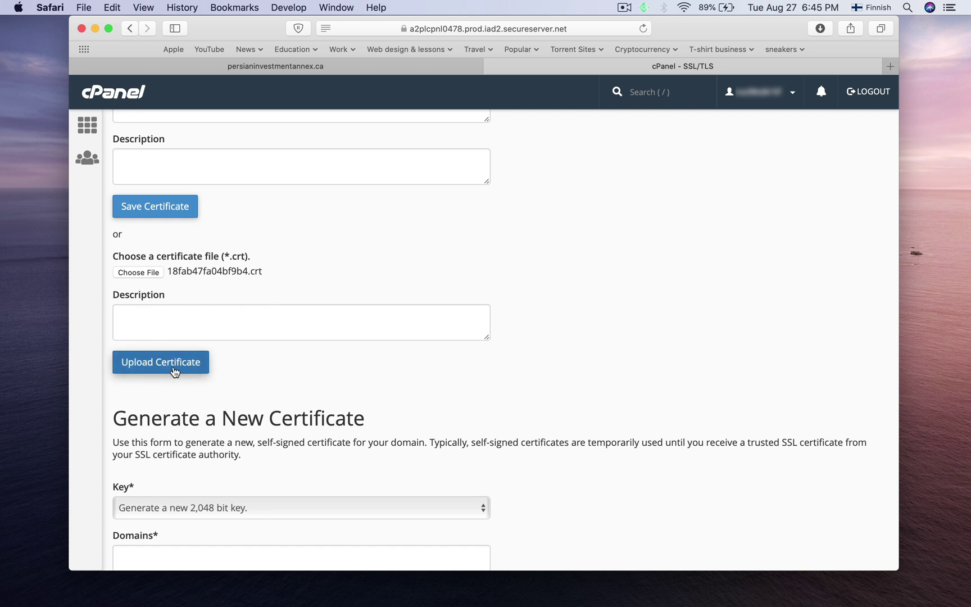
left_click(189, 366)
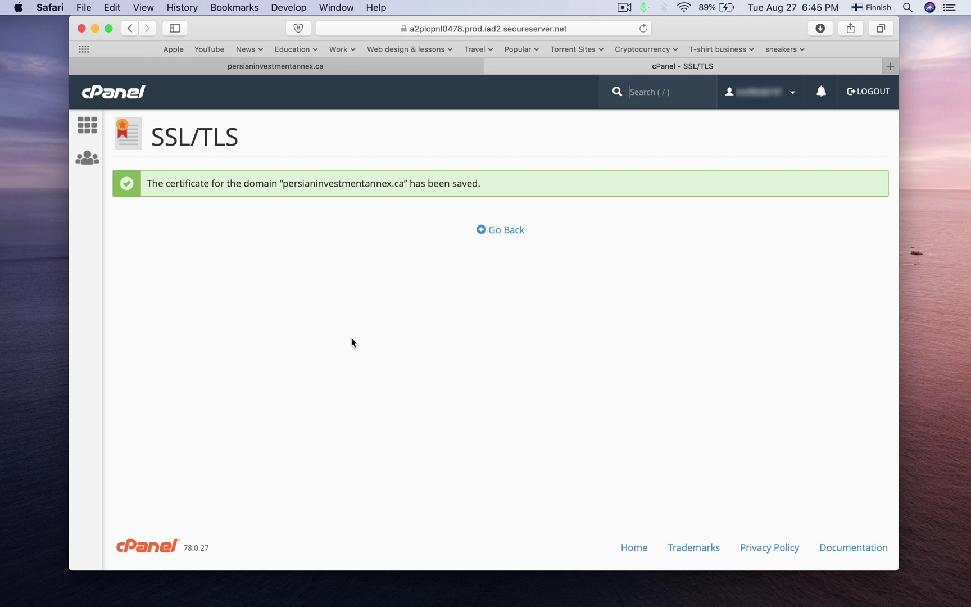
Step: Go to the Persian Investment Annex WordPress dashboard and open its General Settings
left_click(889, 66)
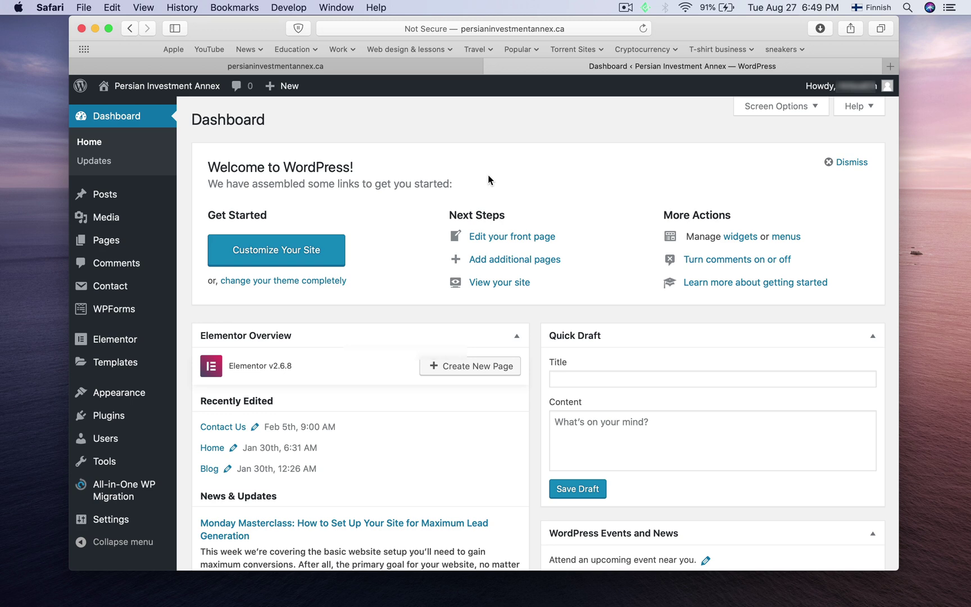
scroll(311, 227, "down", 5)
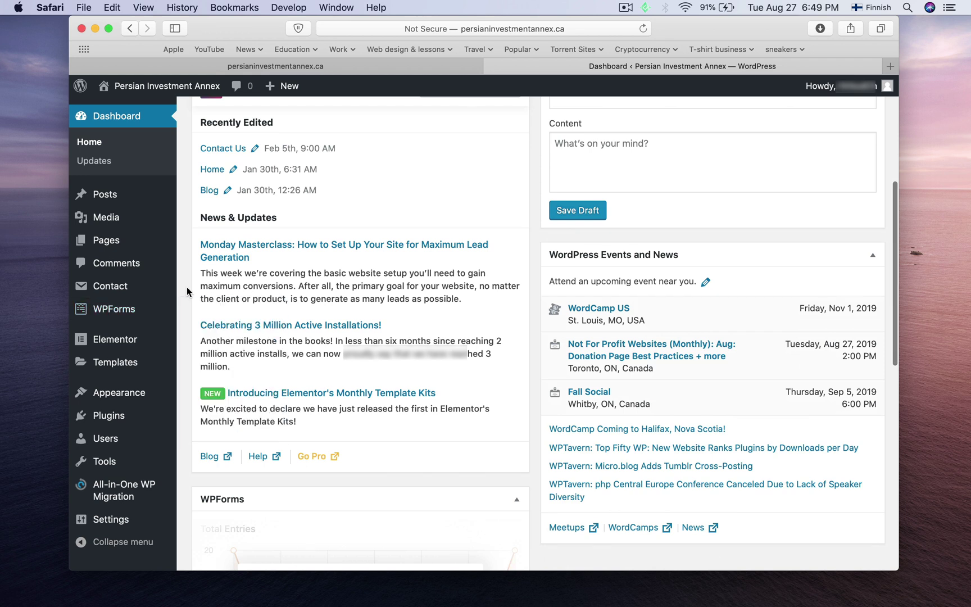
scroll(112, 494, "down", 1)
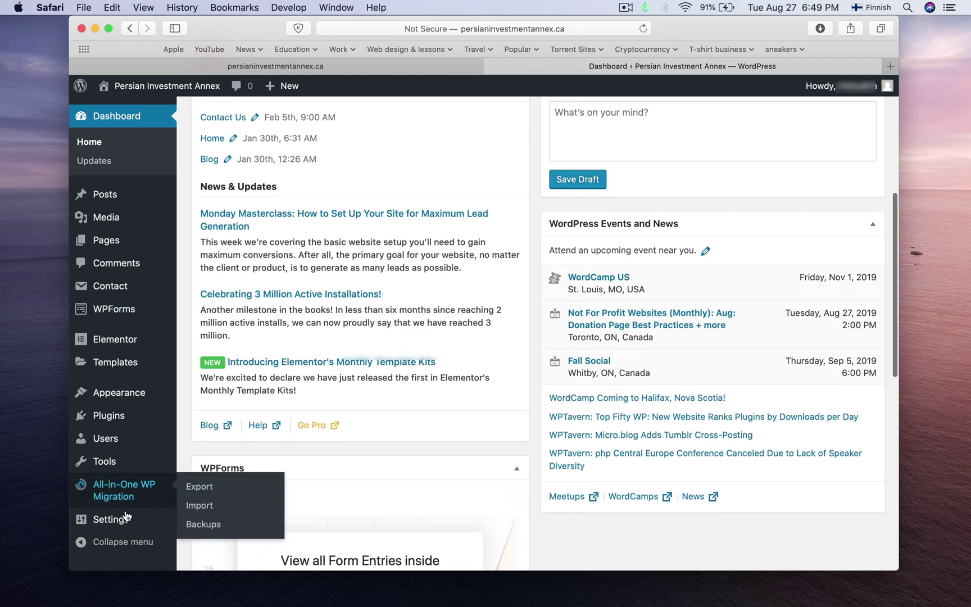
mouse_move(126, 520)
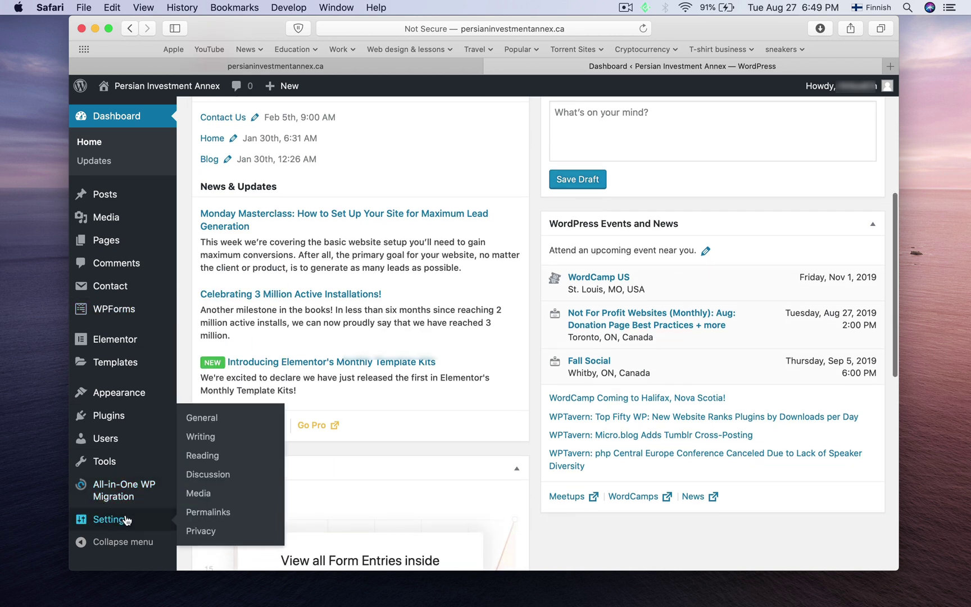
left_click(208, 419)
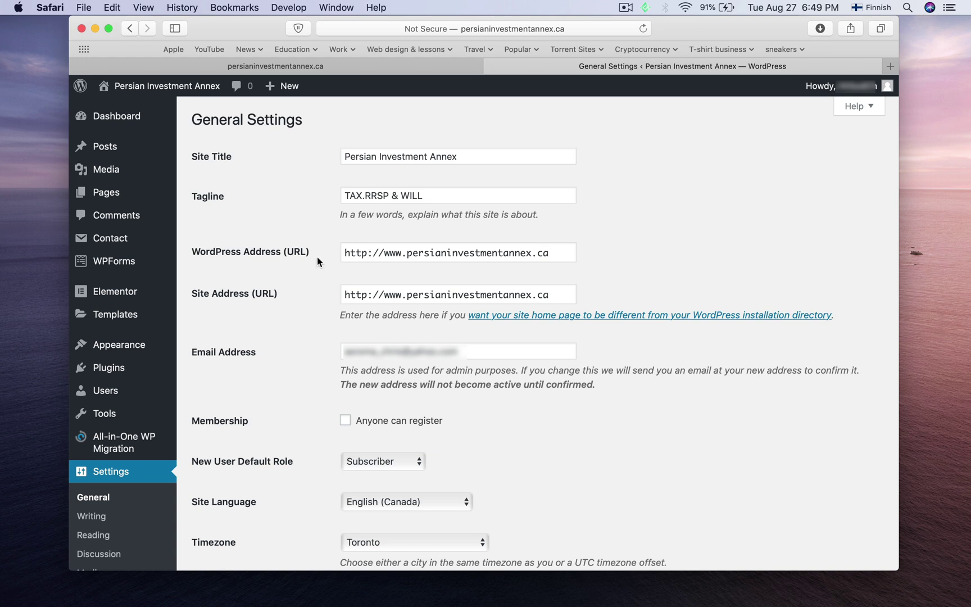
left_click(367, 253)
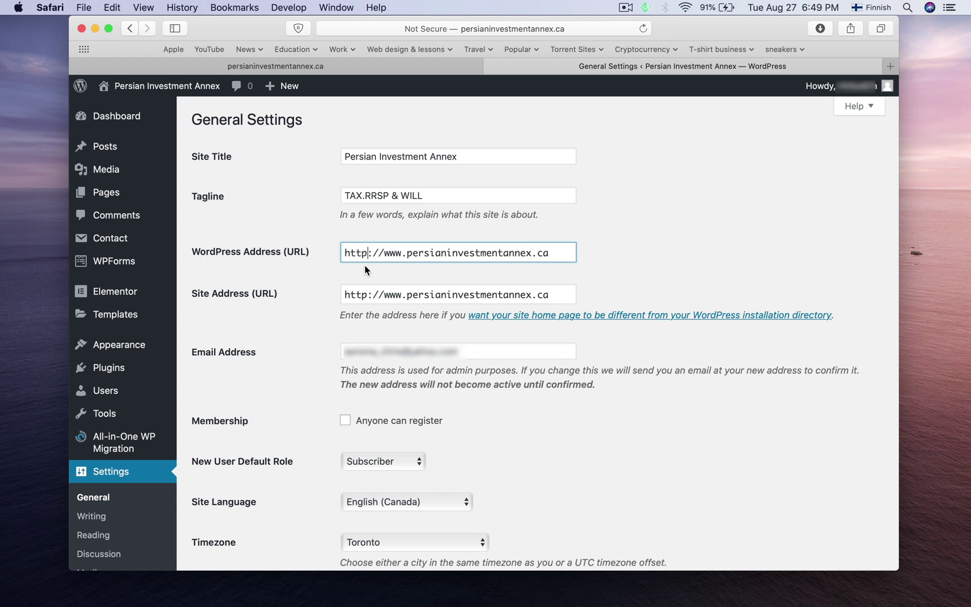
type("s")
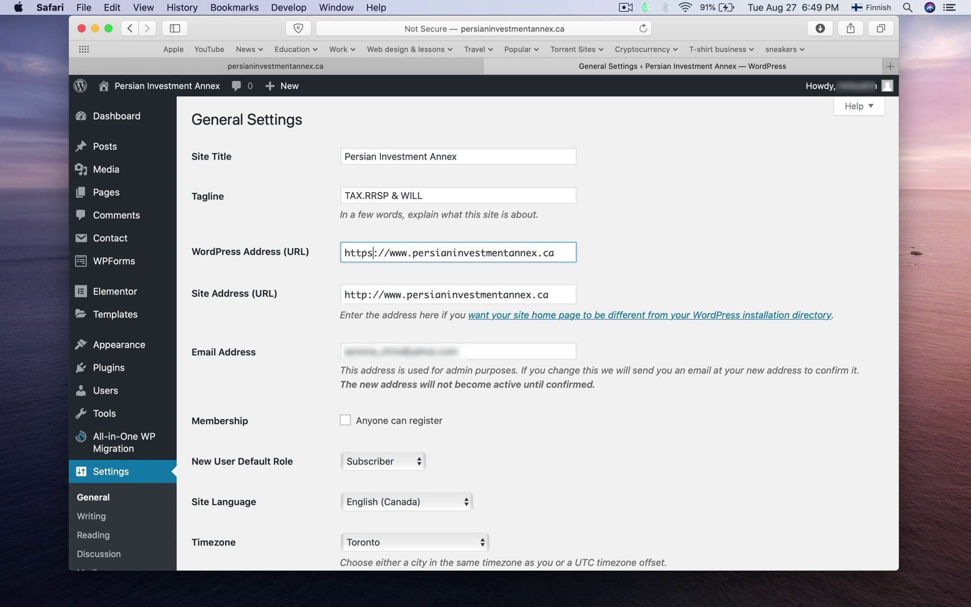
left_click(367, 296)
type("s")
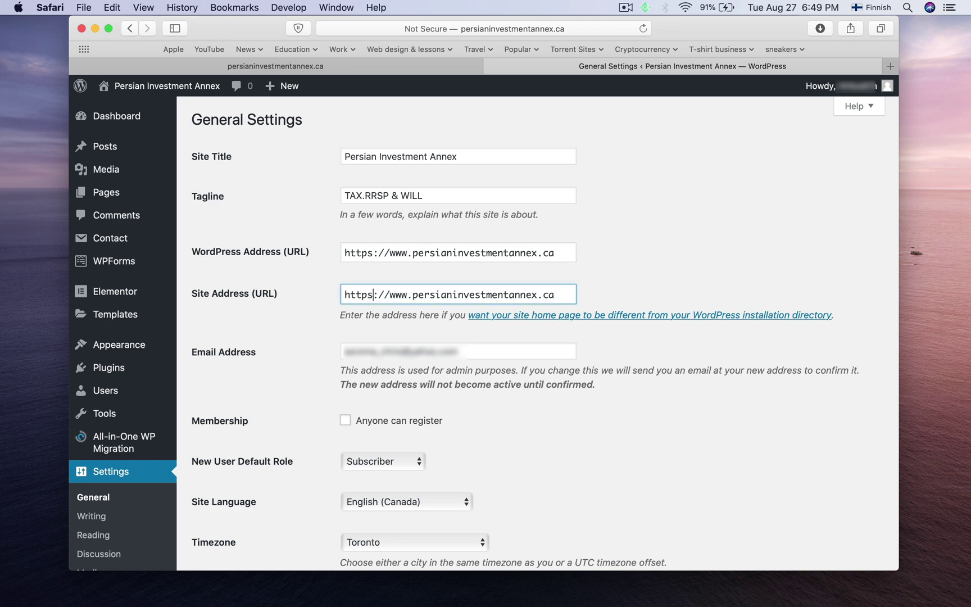
scroll(280, 303, "down", 10)
left_click(233, 504)
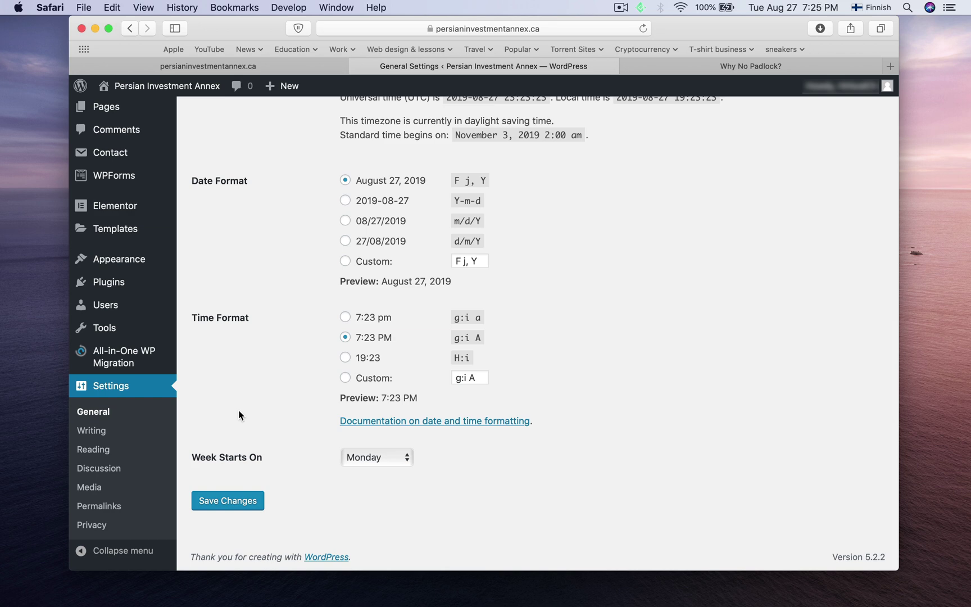
Step: Compare the padlock indicator in the address bar between the public home page and the WordPress dashboard
key("super+bracketleft")
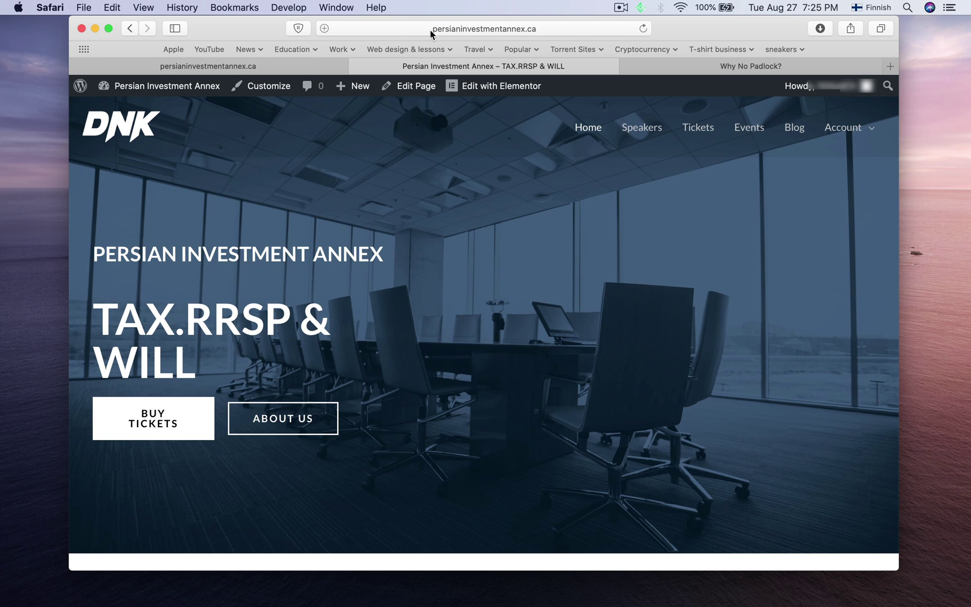
mouse_move(174, 89)
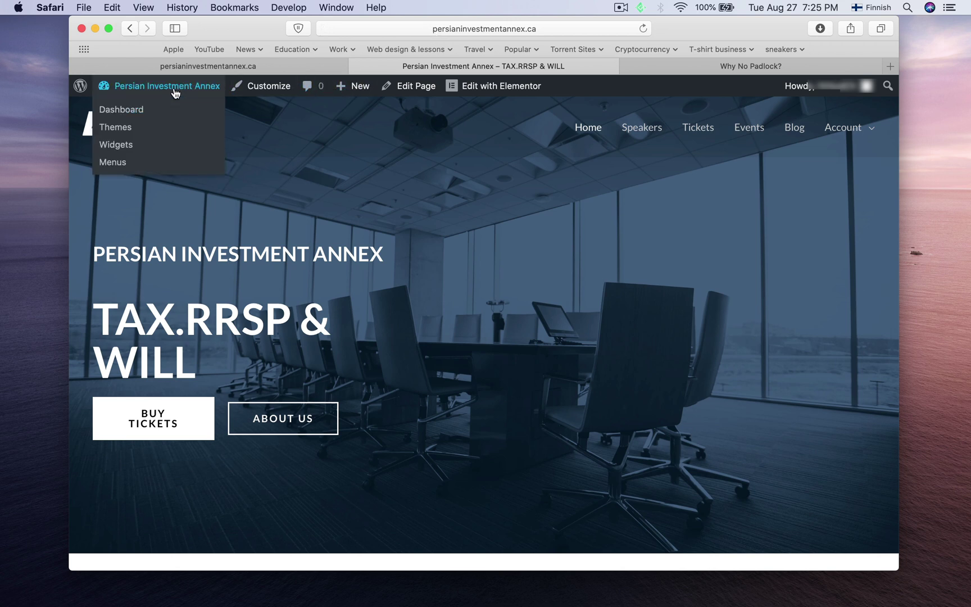
left_click(135, 109)
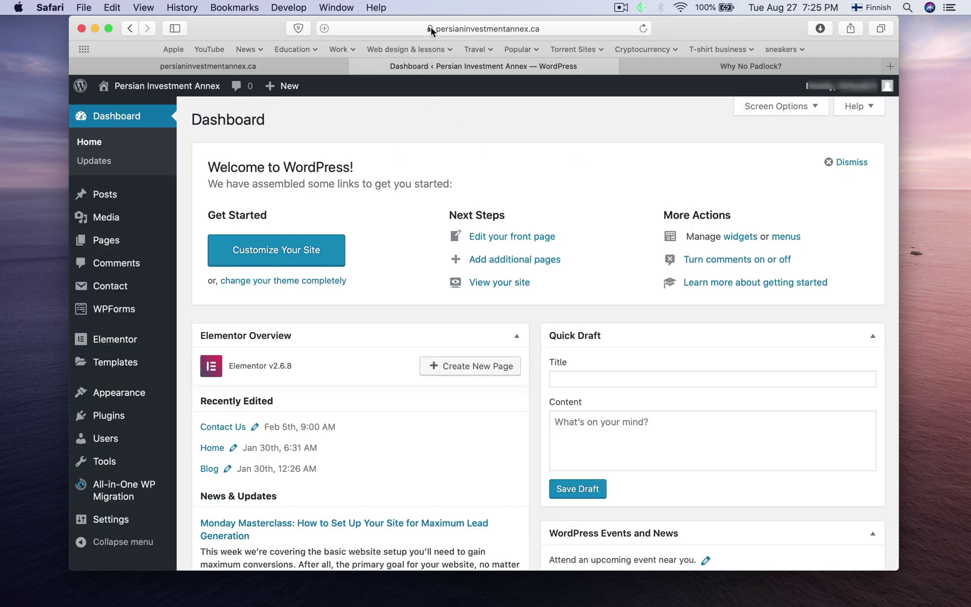
left_click(205, 91)
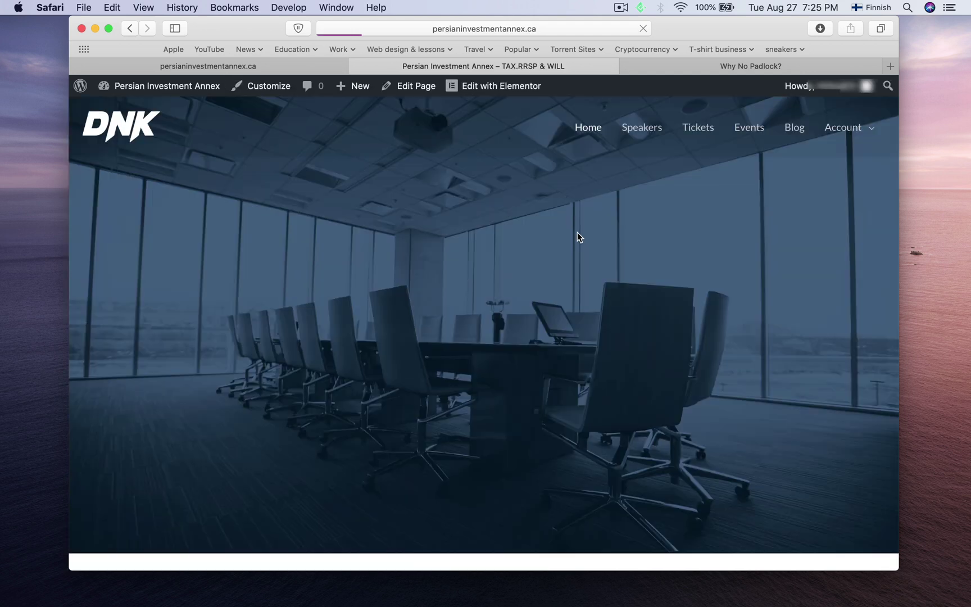
scroll(685, 405, "down", 5)
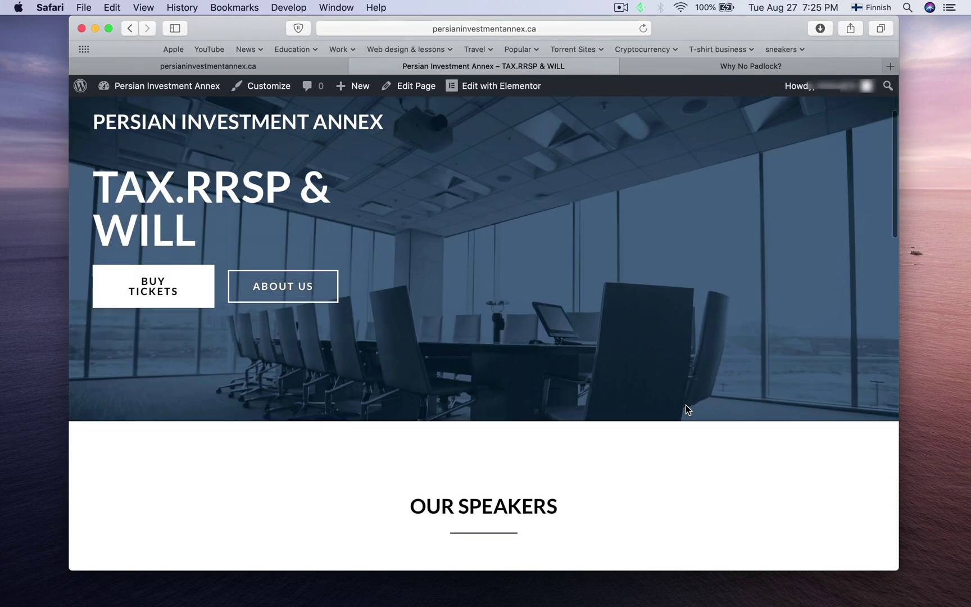
scroll(685, 404, "up", 5)
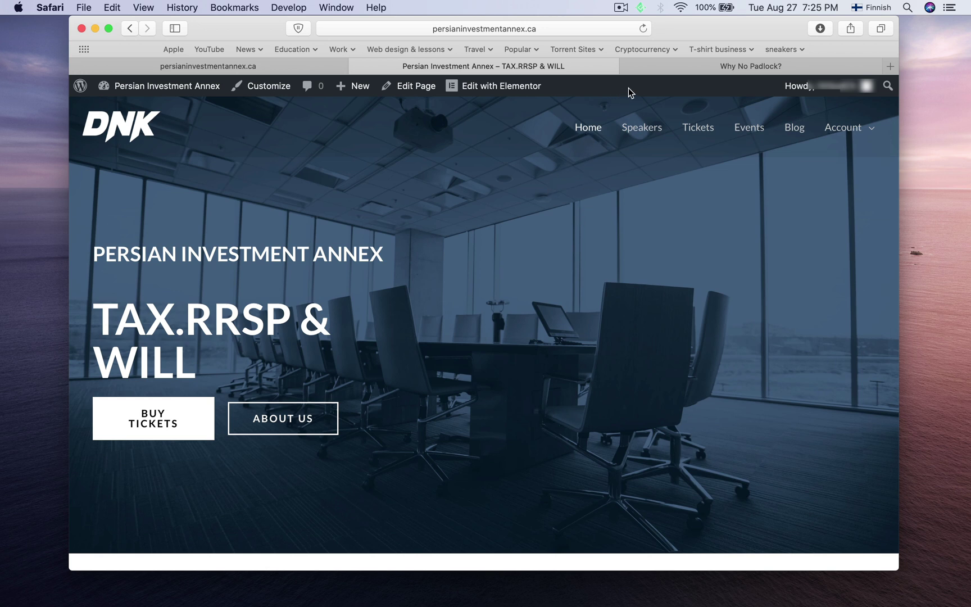
left_click(662, 67)
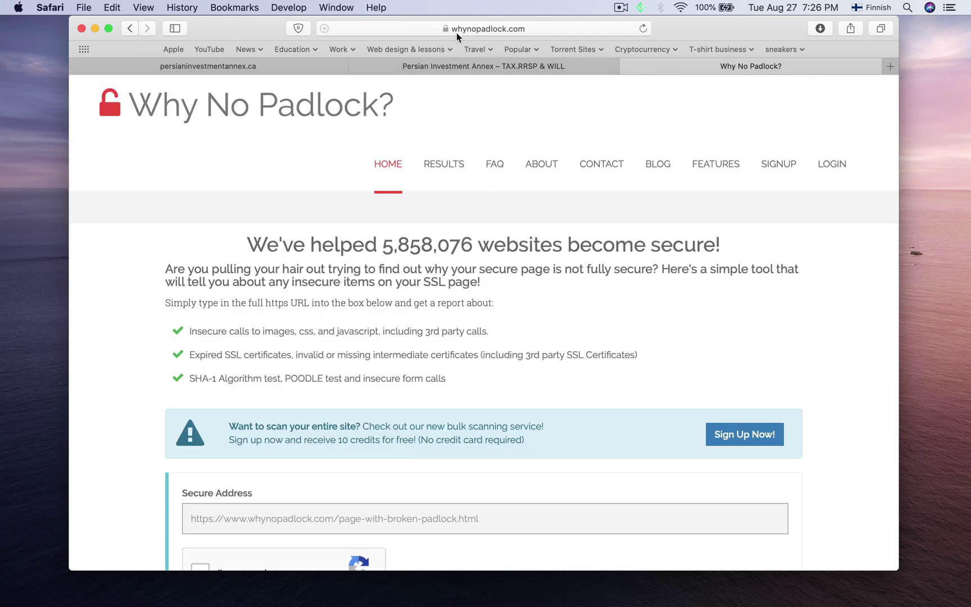
left_click(487, 30)
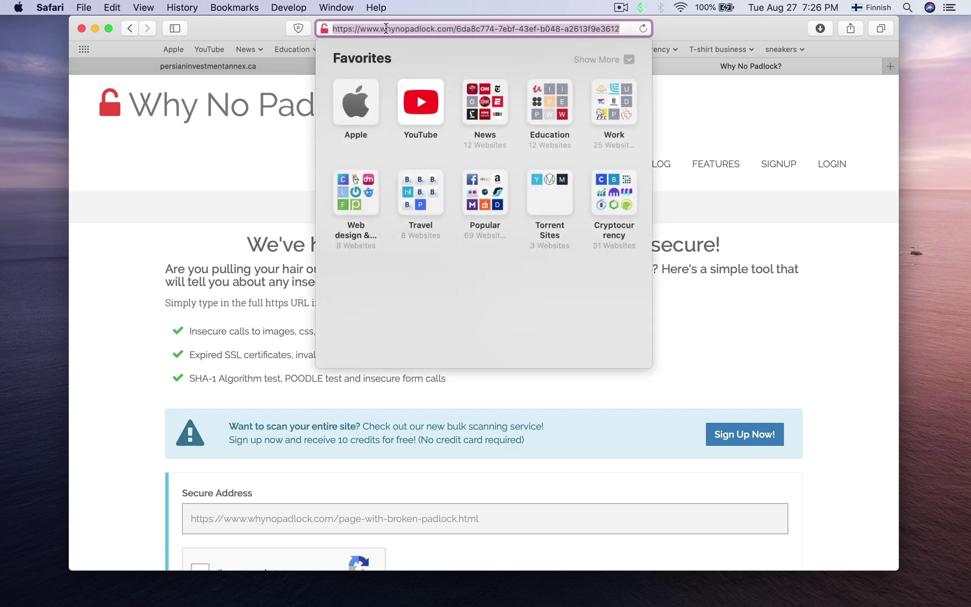
left_click(180, 225)
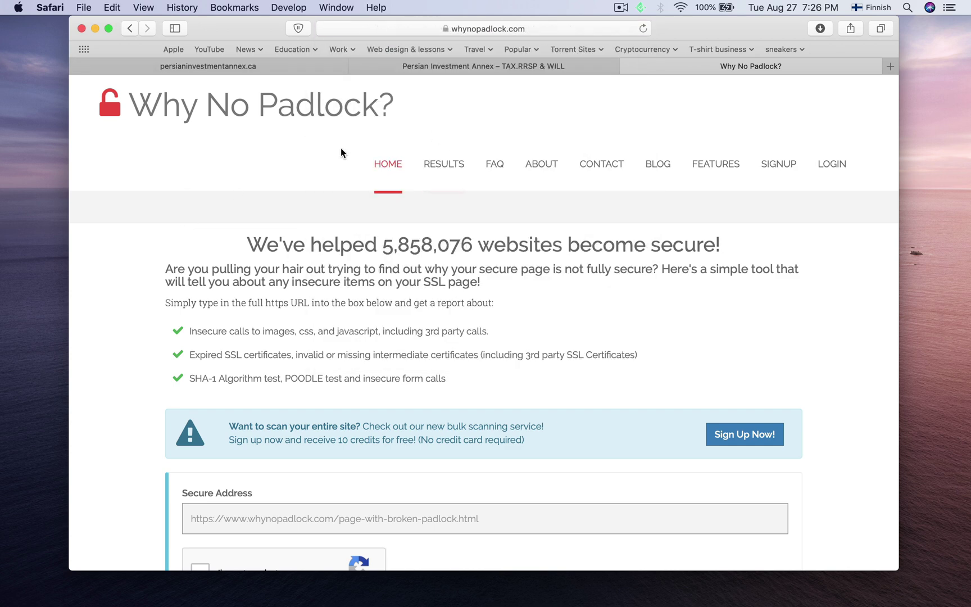
scroll(359, 196, "down", 2)
scroll(376, 242, "up", 2)
scroll(381, 163, "down", 5)
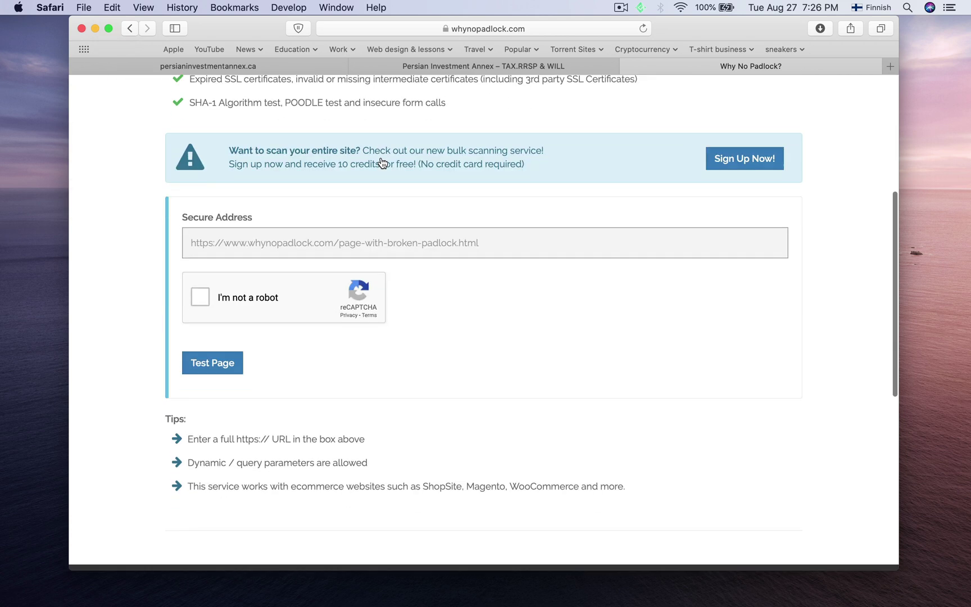
left_click(238, 237)
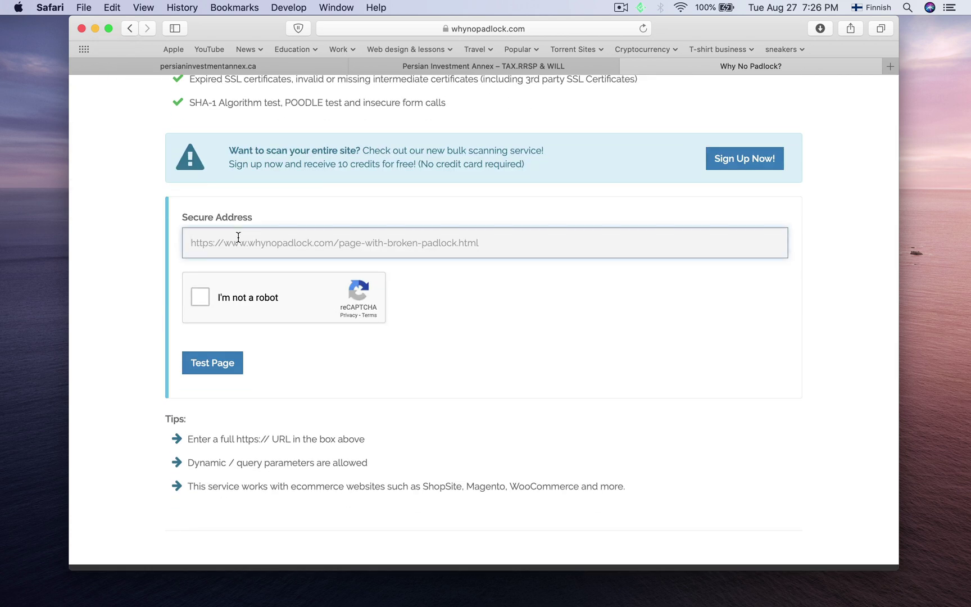
type("htt")
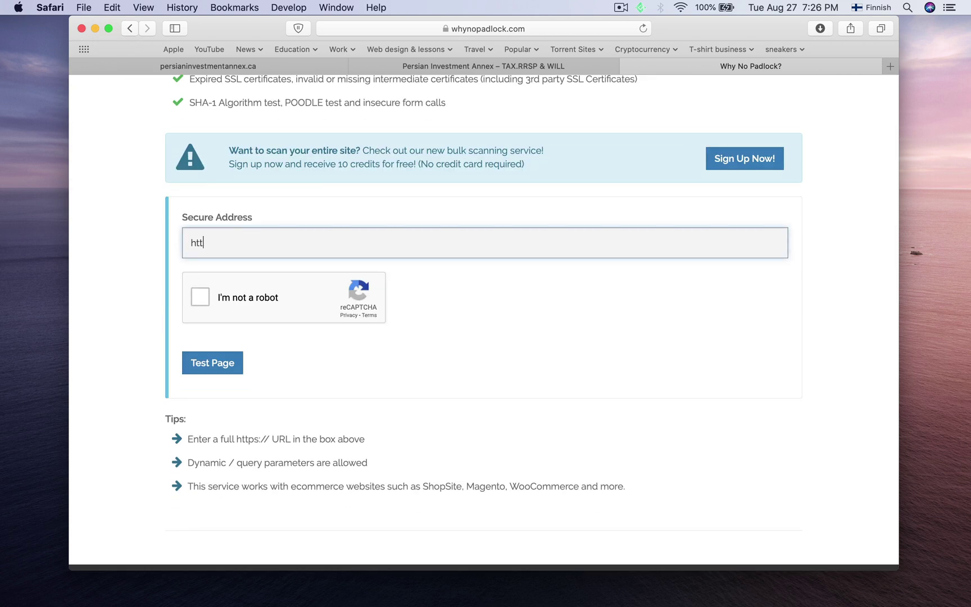
type("ps://persianinvestme")
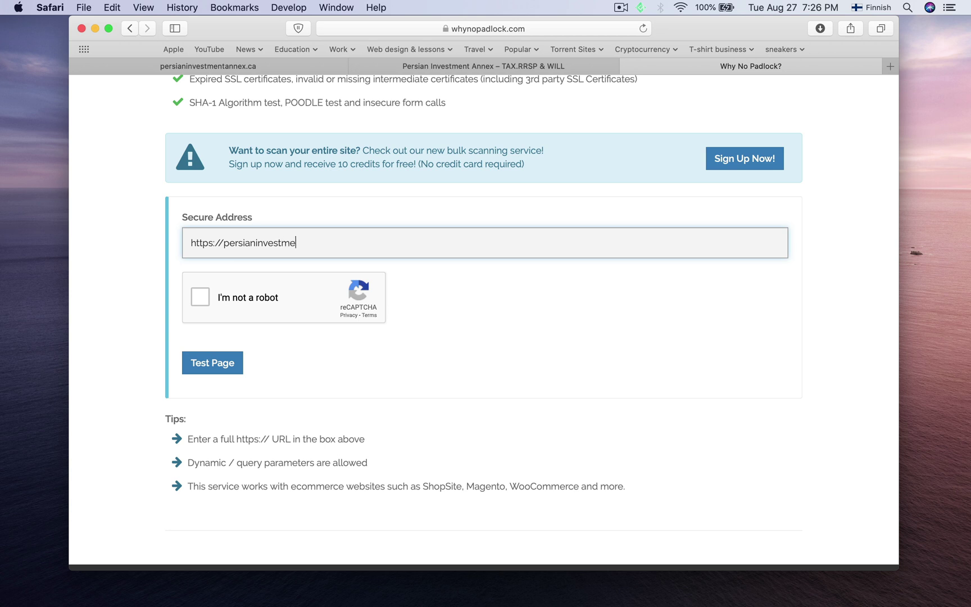
type("ntannex.ca")
key("super+a")
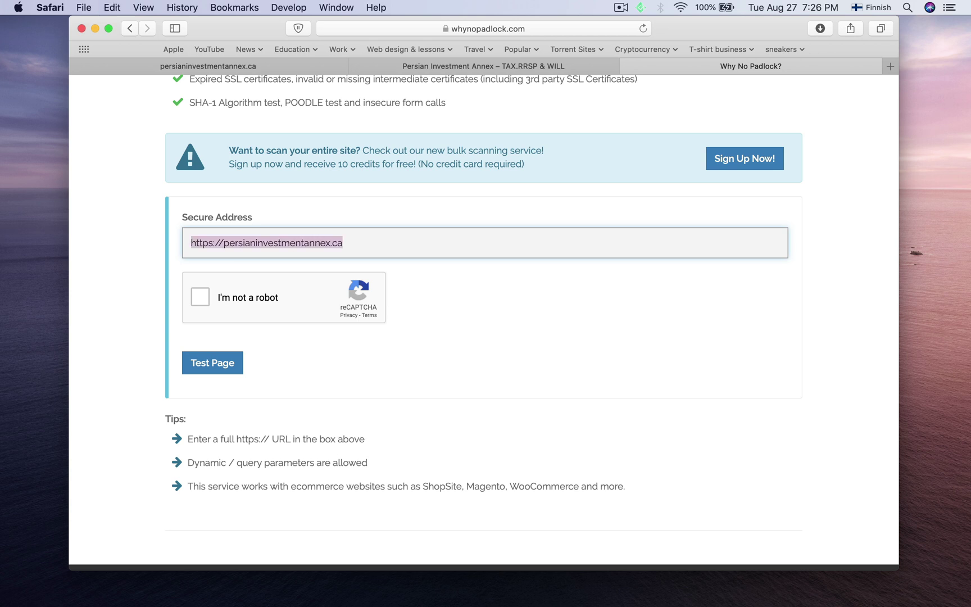
Step: Complete the reCAPTCHA by selecting all crosswalk images, verify it, and run the page test
left_click(446, 331)
left_click(198, 298)
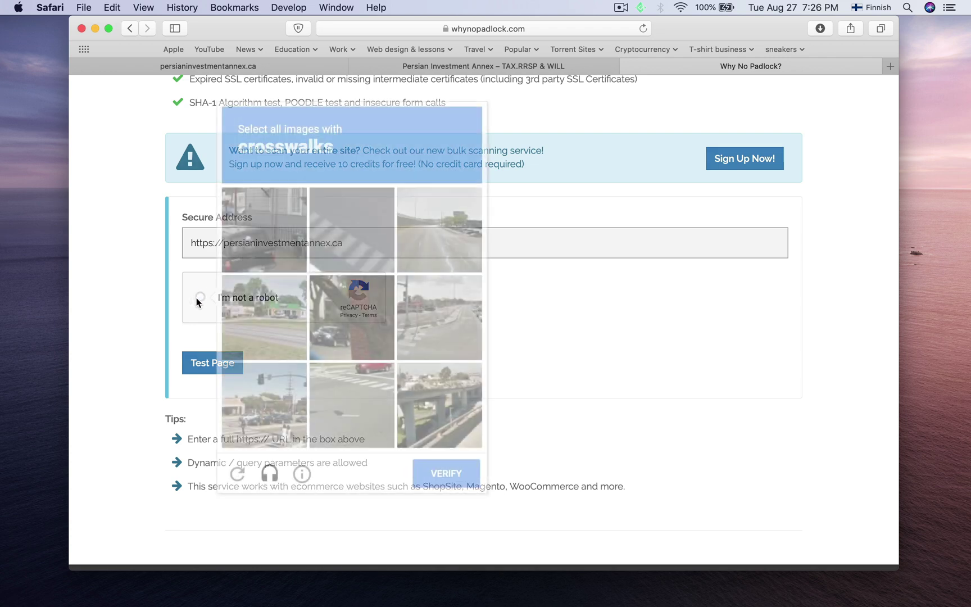
left_click(370, 230)
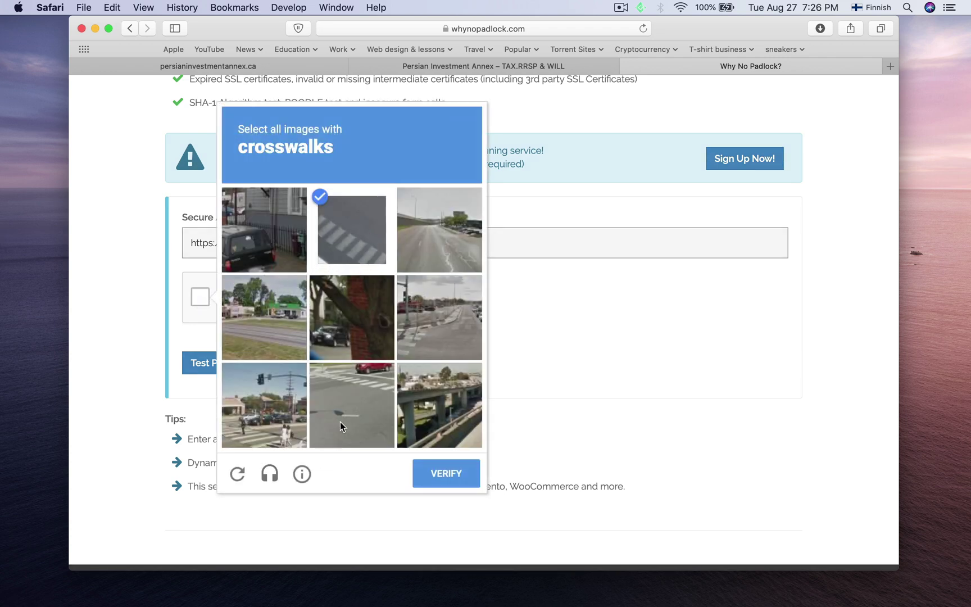
left_click(342, 418)
left_click(437, 345)
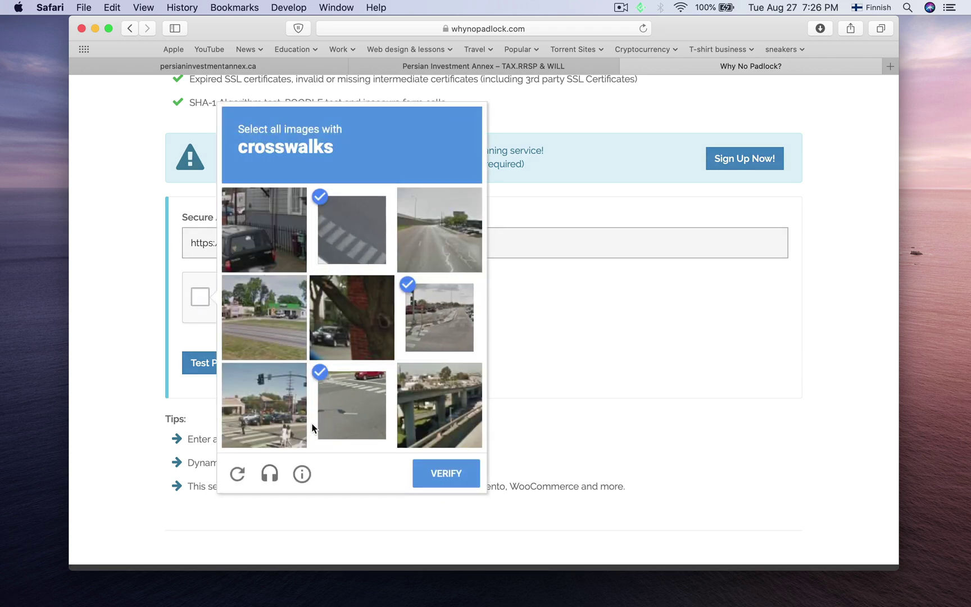
left_click(291, 423)
left_click(422, 480)
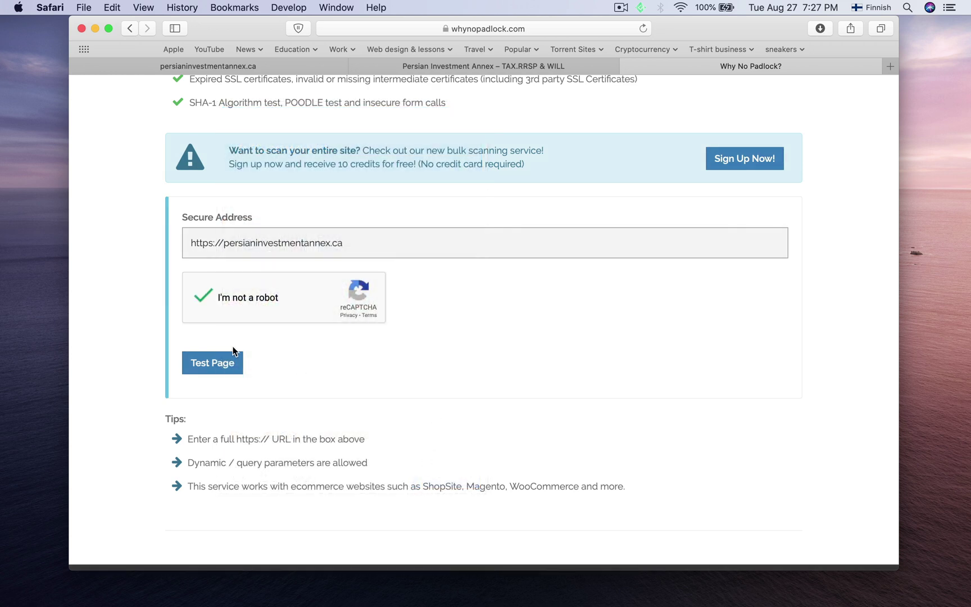
left_click(227, 362)
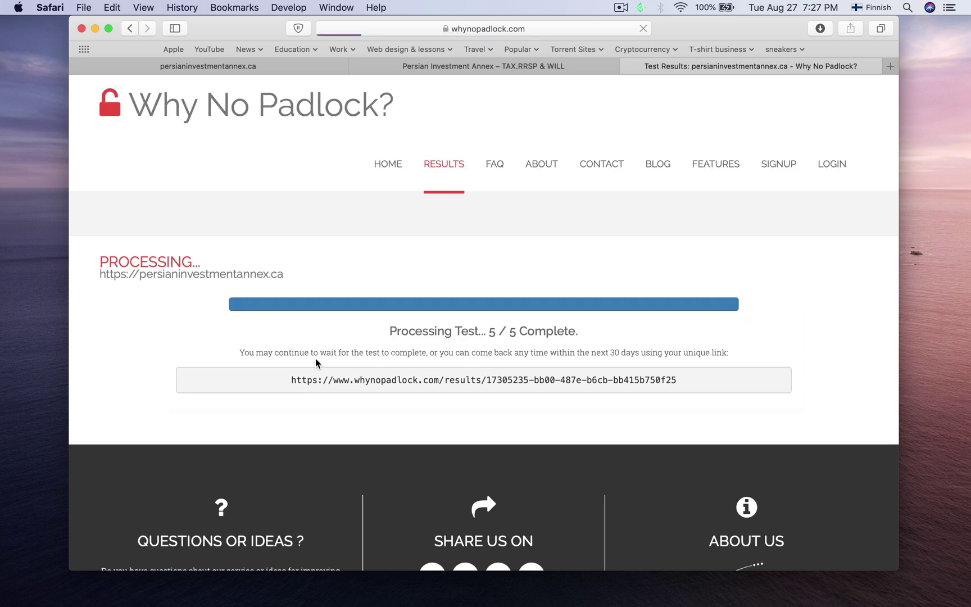
Step: Examine the test results for the SSL connection checks and the mixed content entries
scroll(316, 363, "down", 6)
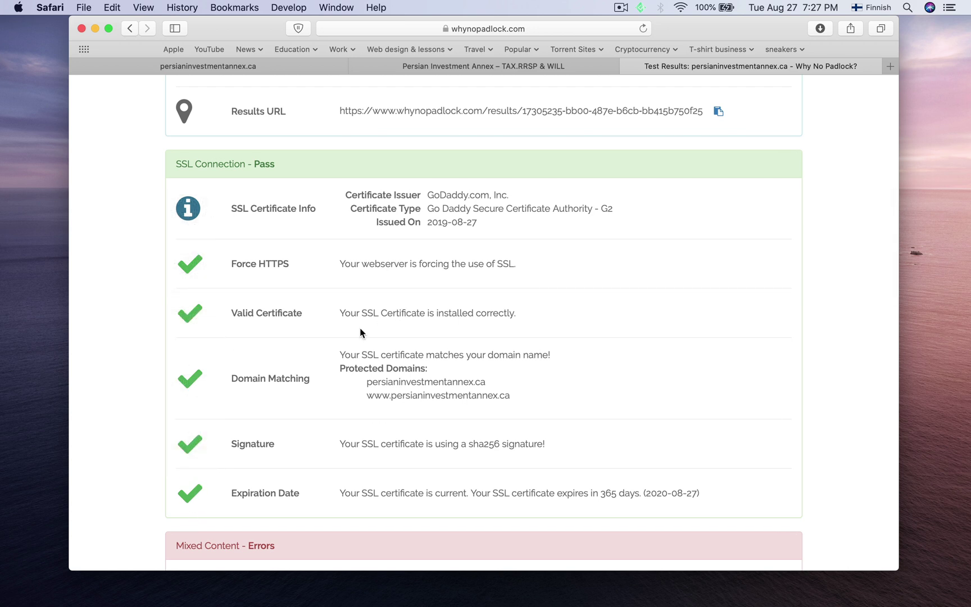
left_click_drag(339, 315, 548, 315)
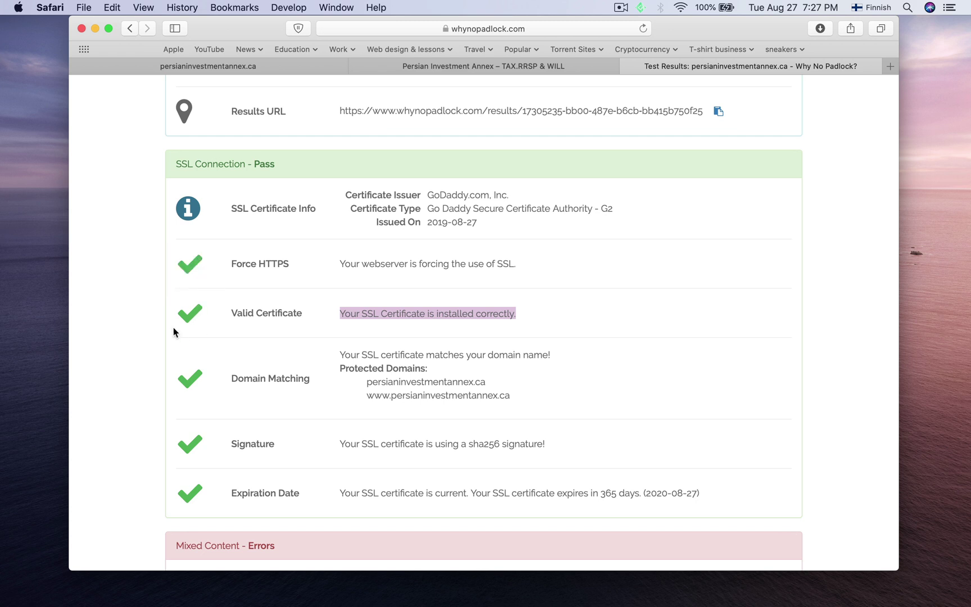
mouse_move(199, 332)
scroll(645, 265, "down", 10)
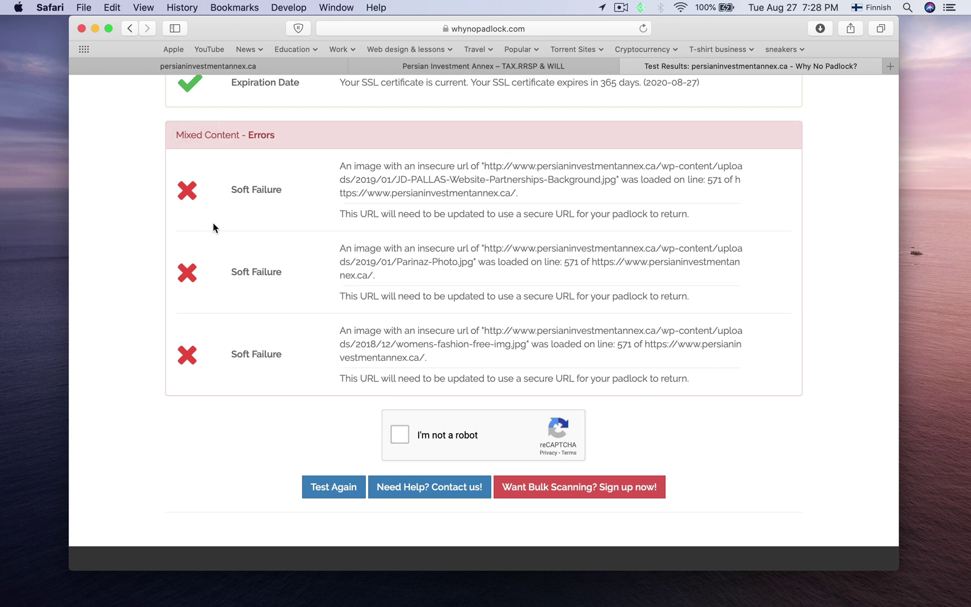
scroll(268, 320, "down", 2)
scroll(268, 318, "up", 3)
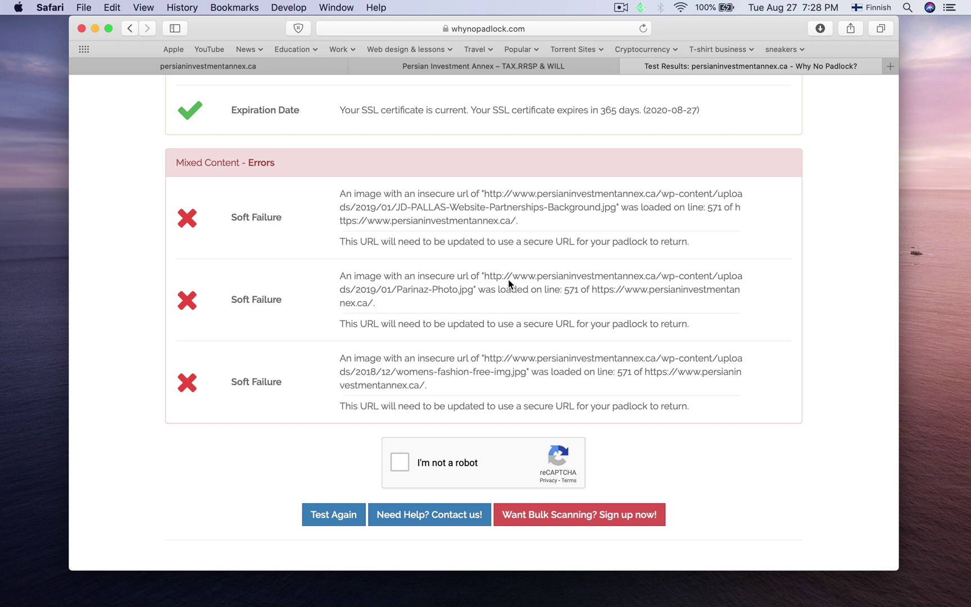
left_click_drag(339, 195, 733, 216)
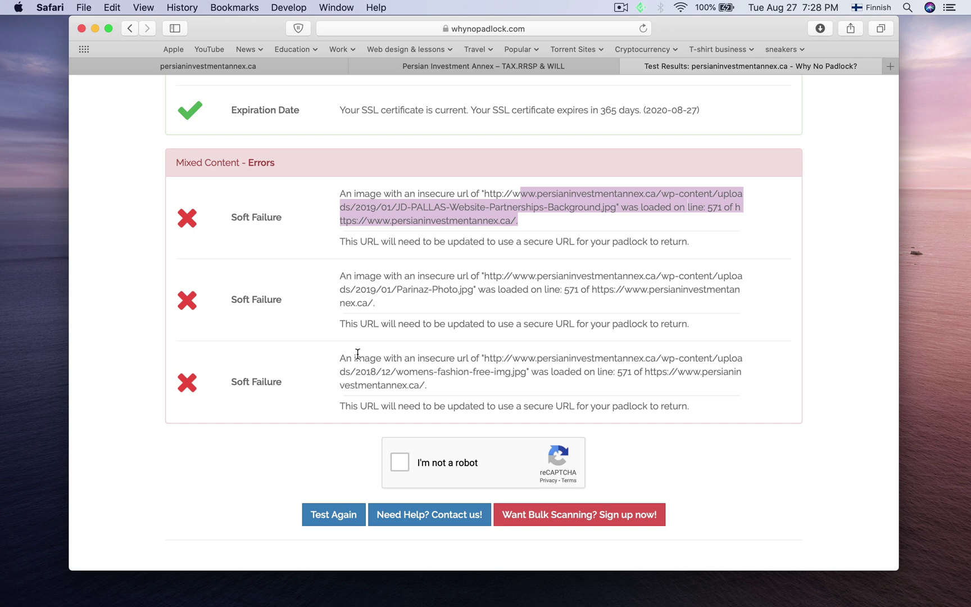
left_click(345, 253)
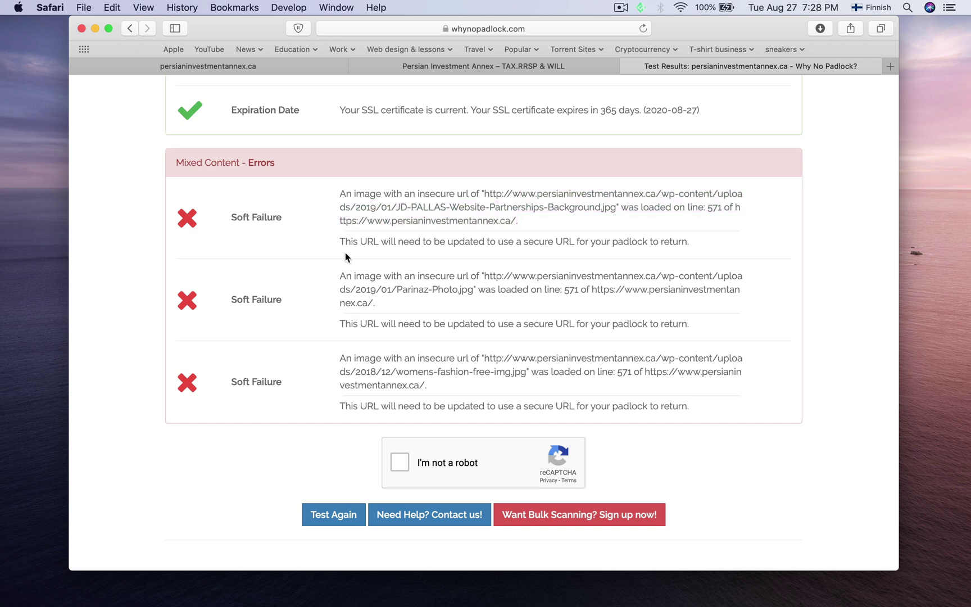